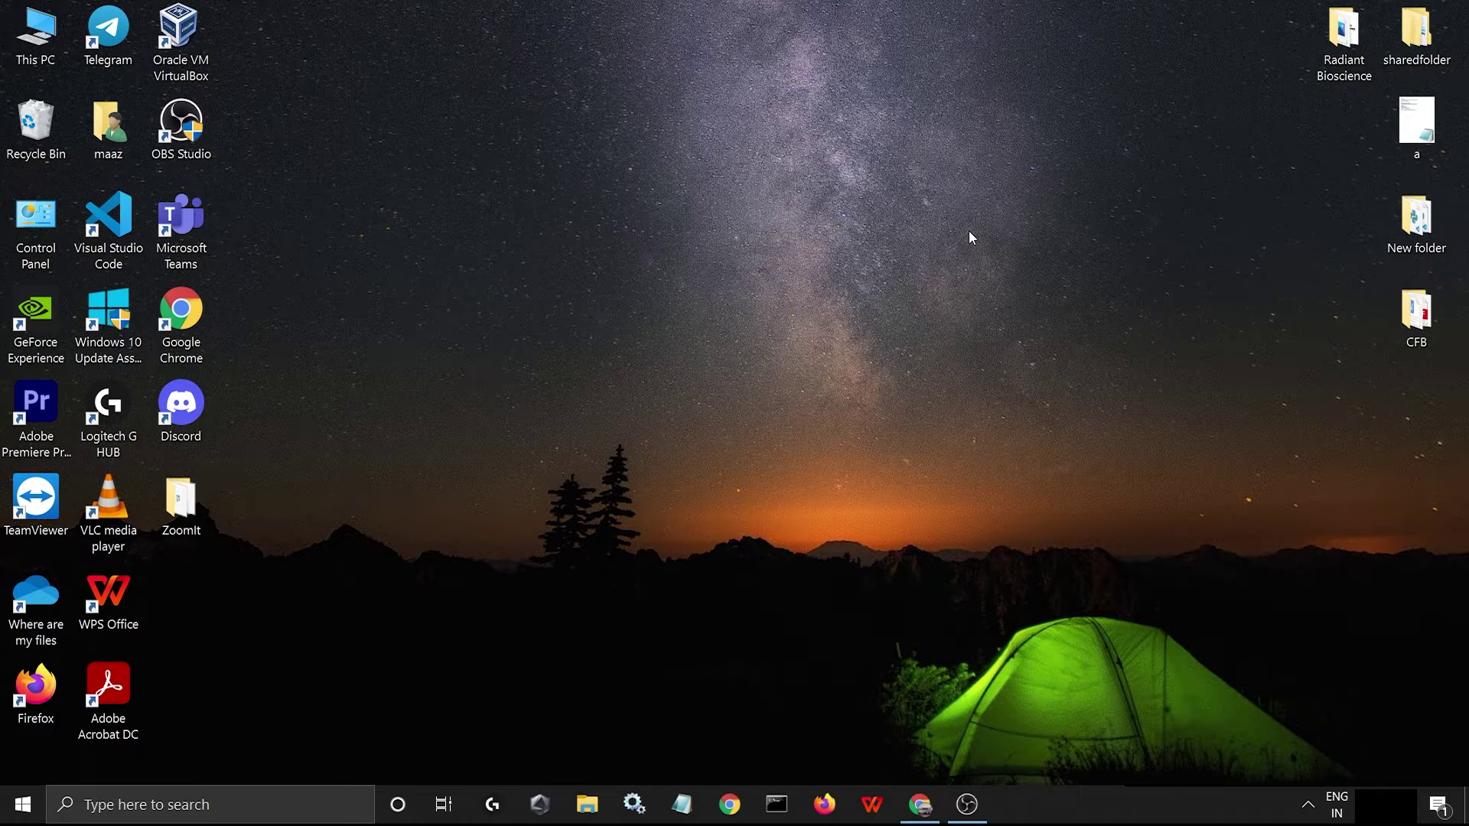
# Refresh the desktop twice, then launch Google Chrome from the taskbar
pyautogui.rightClick(603, 282)
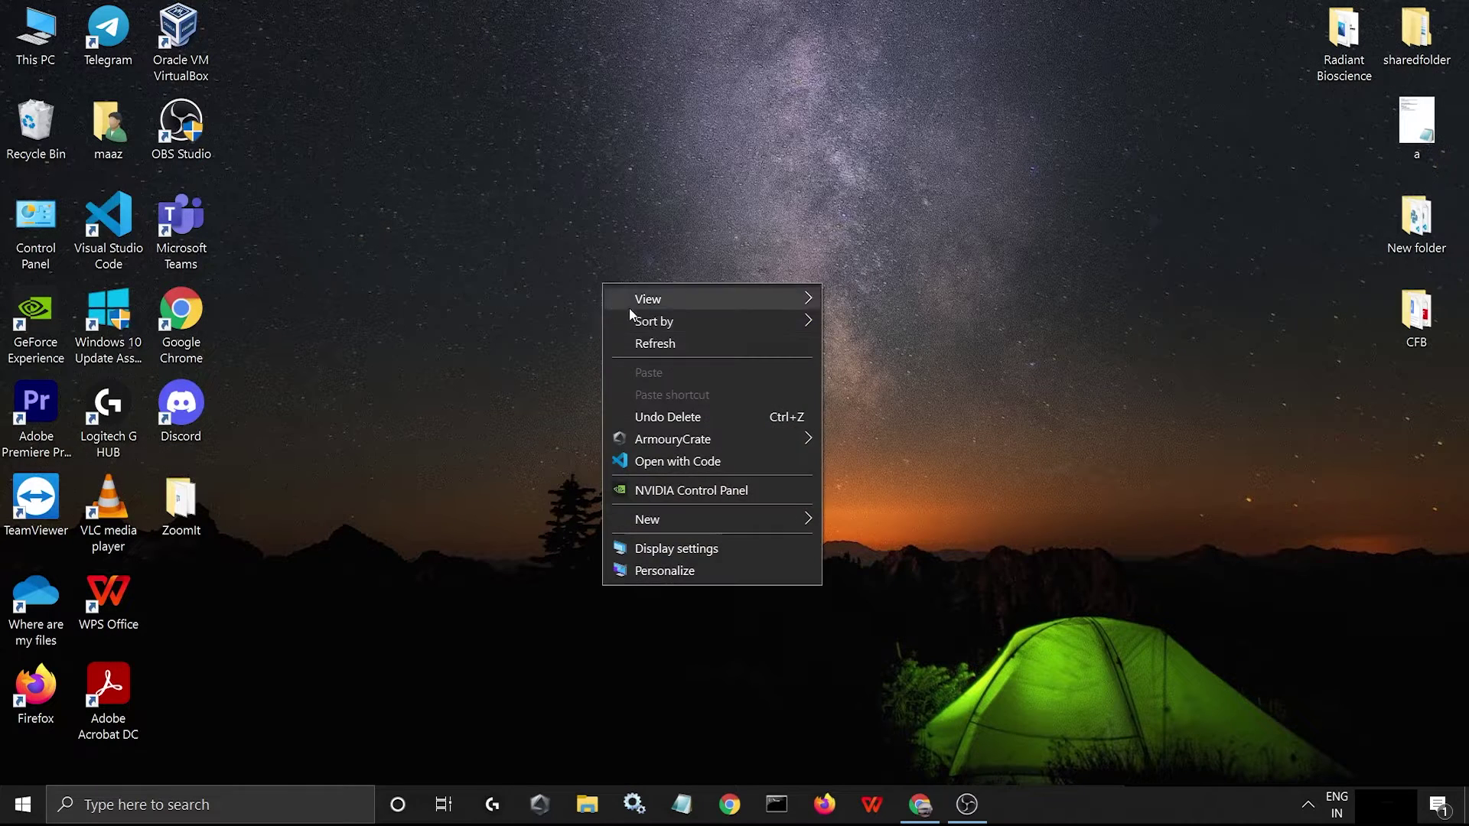
pyautogui.click(661, 343)
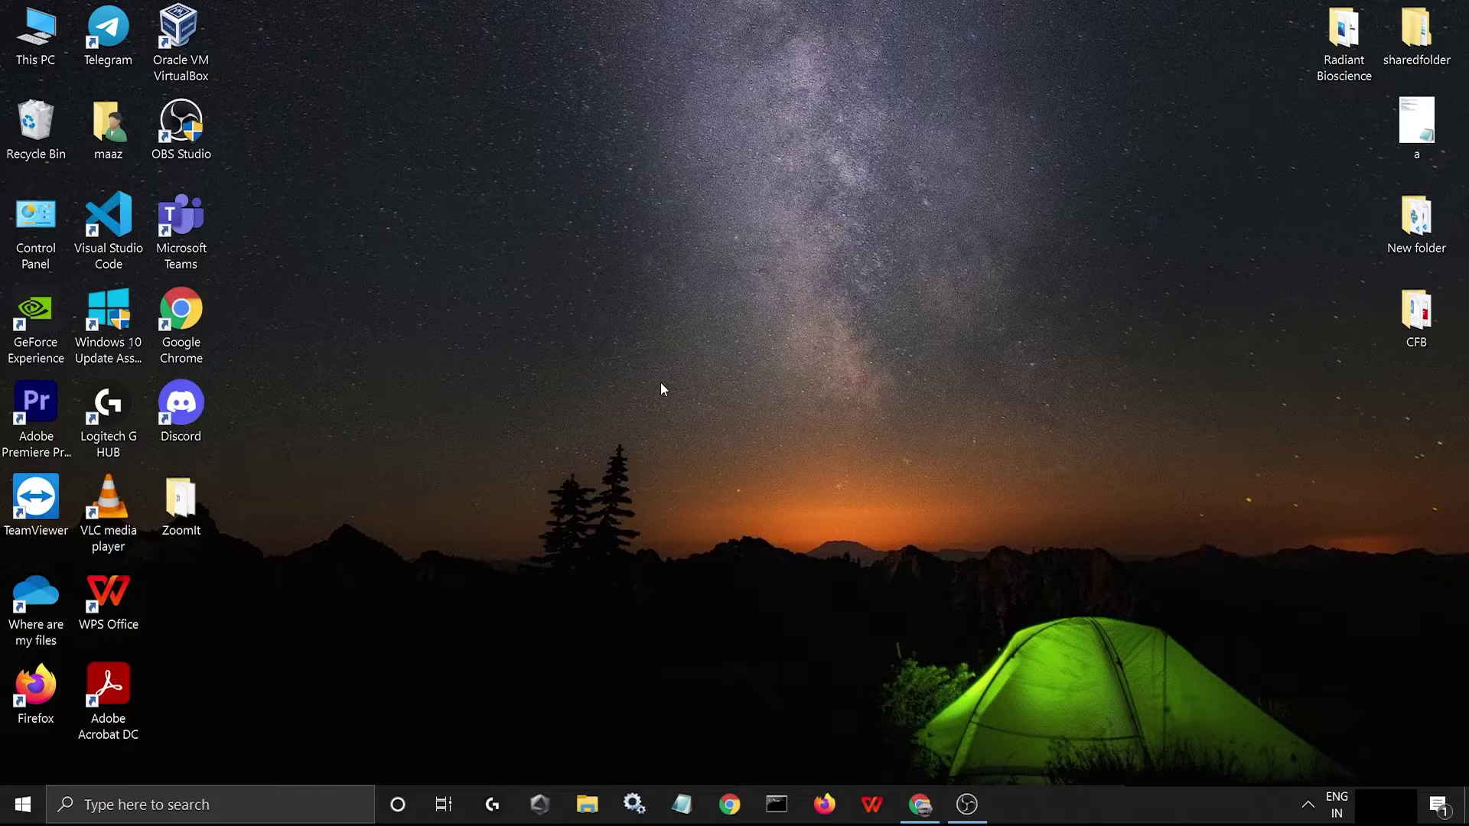
pyautogui.rightClick(768, 214)
pyautogui.click(787, 280)
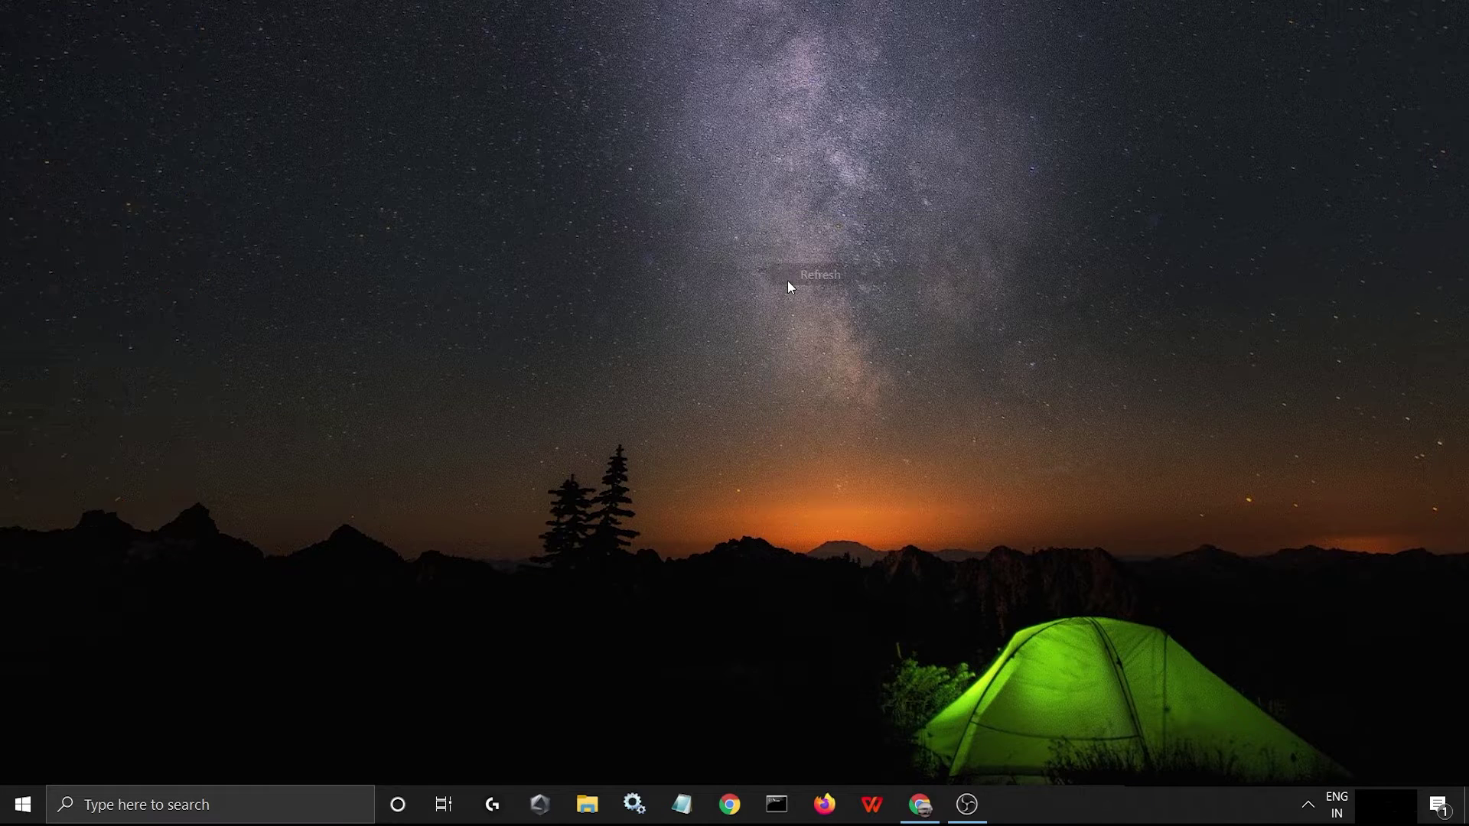
pyautogui.click(729, 804)
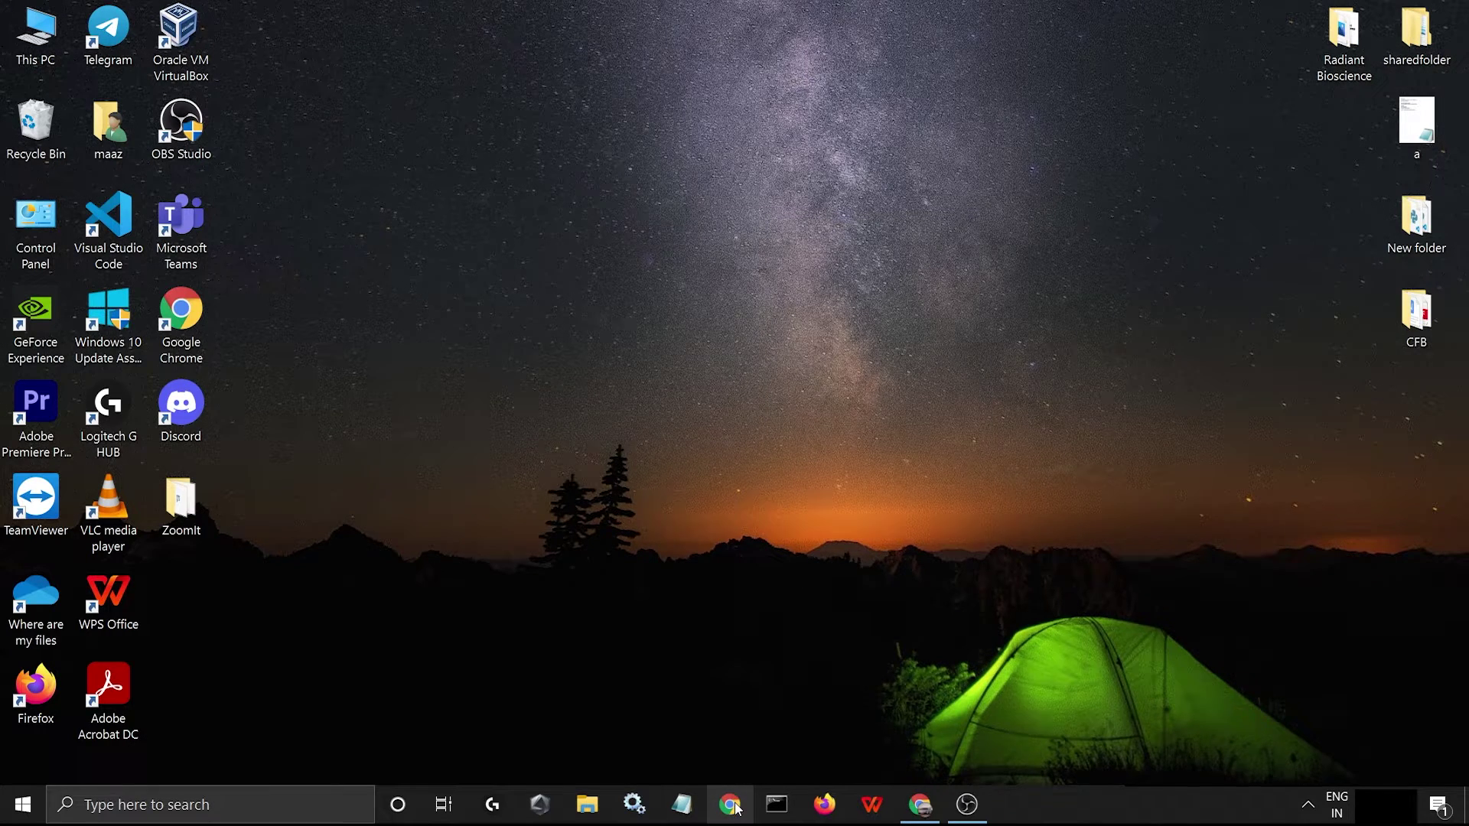
# Pick your Chrome profile, search Google for 'motivational quotes' and show the image results
pyautogui.click(797, 386)
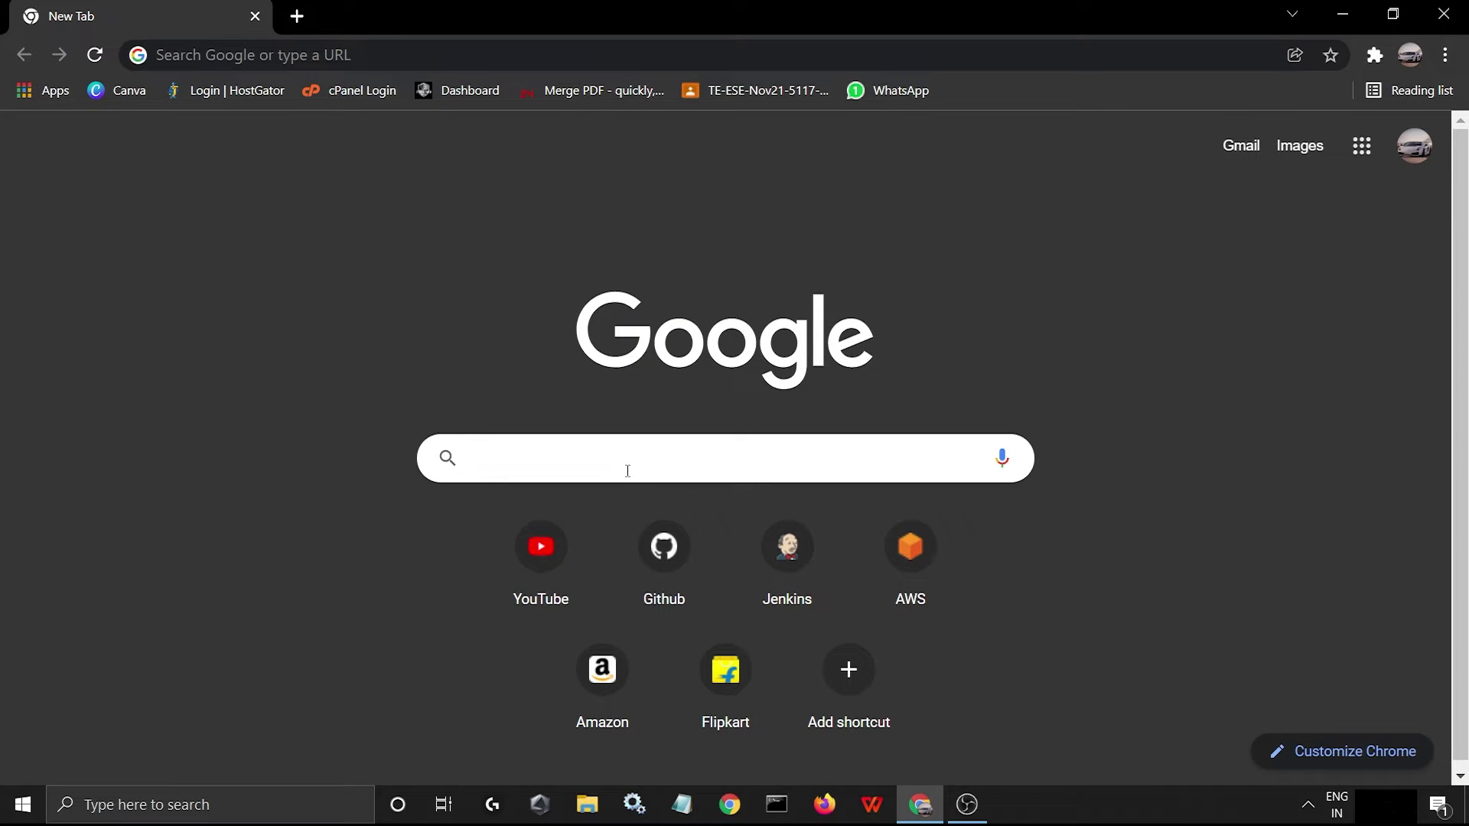
pyautogui.write('moti')
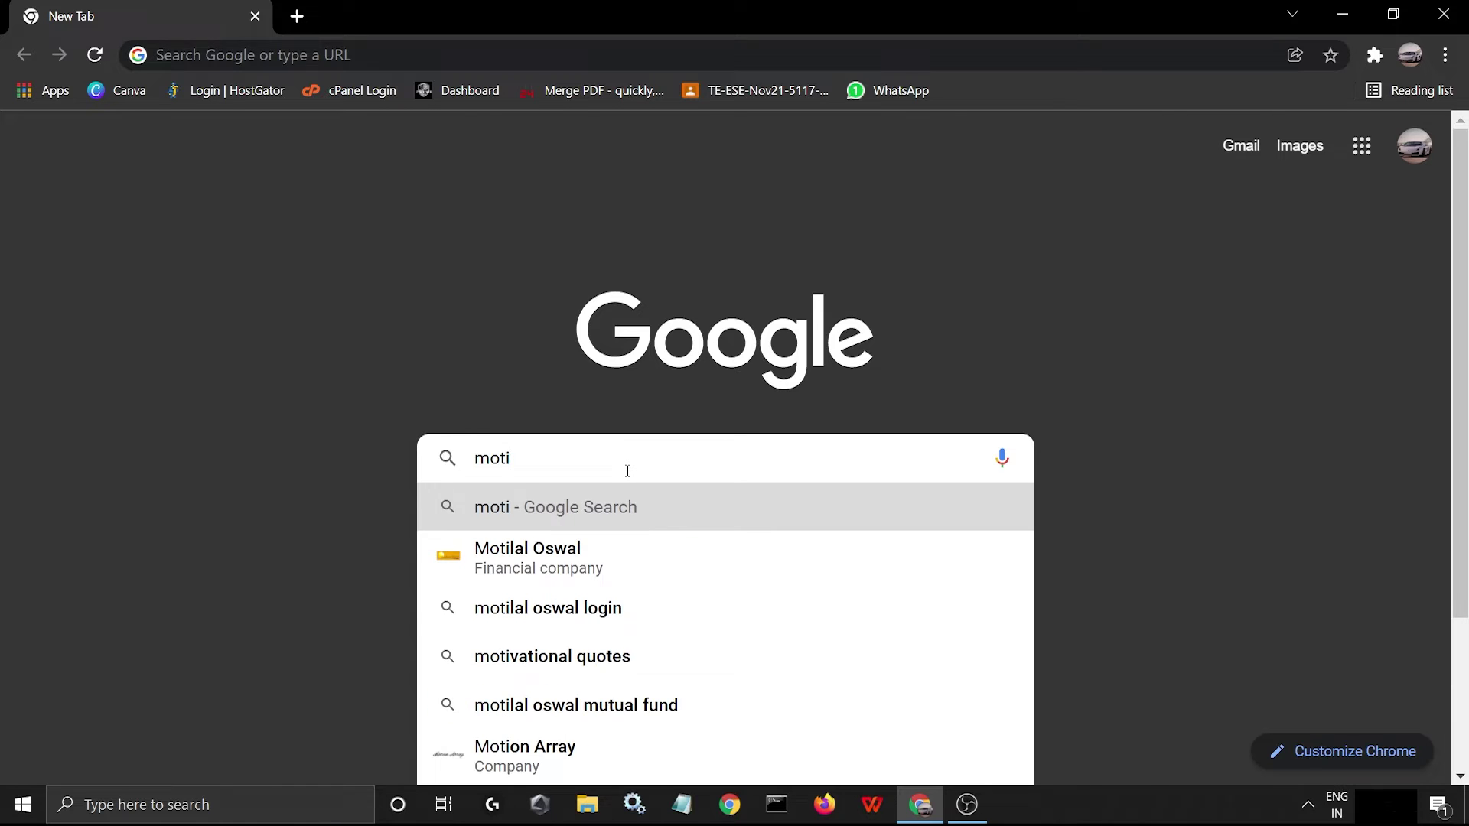
pyautogui.write('vay')
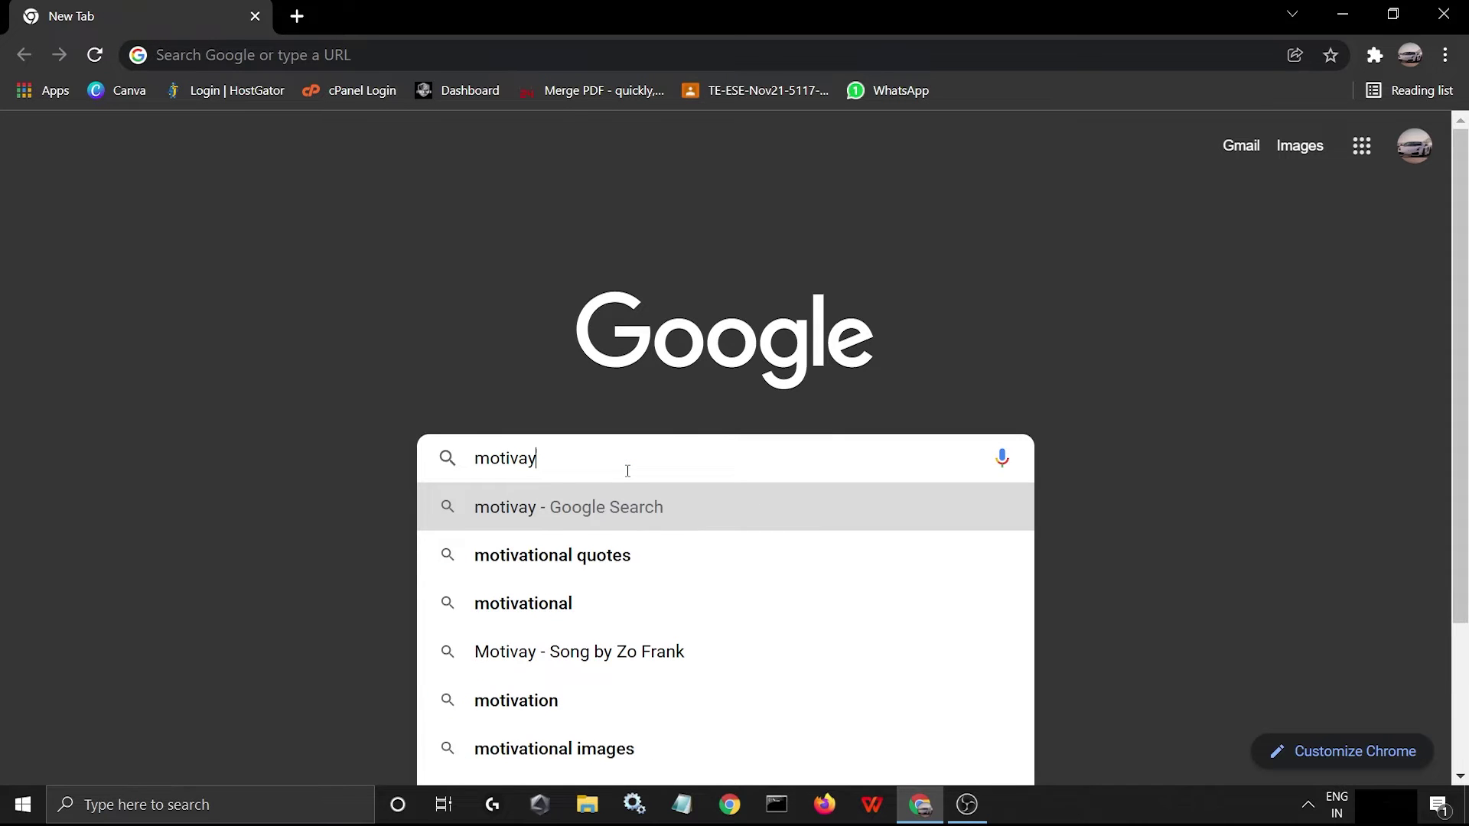
pyautogui.click(569, 563)
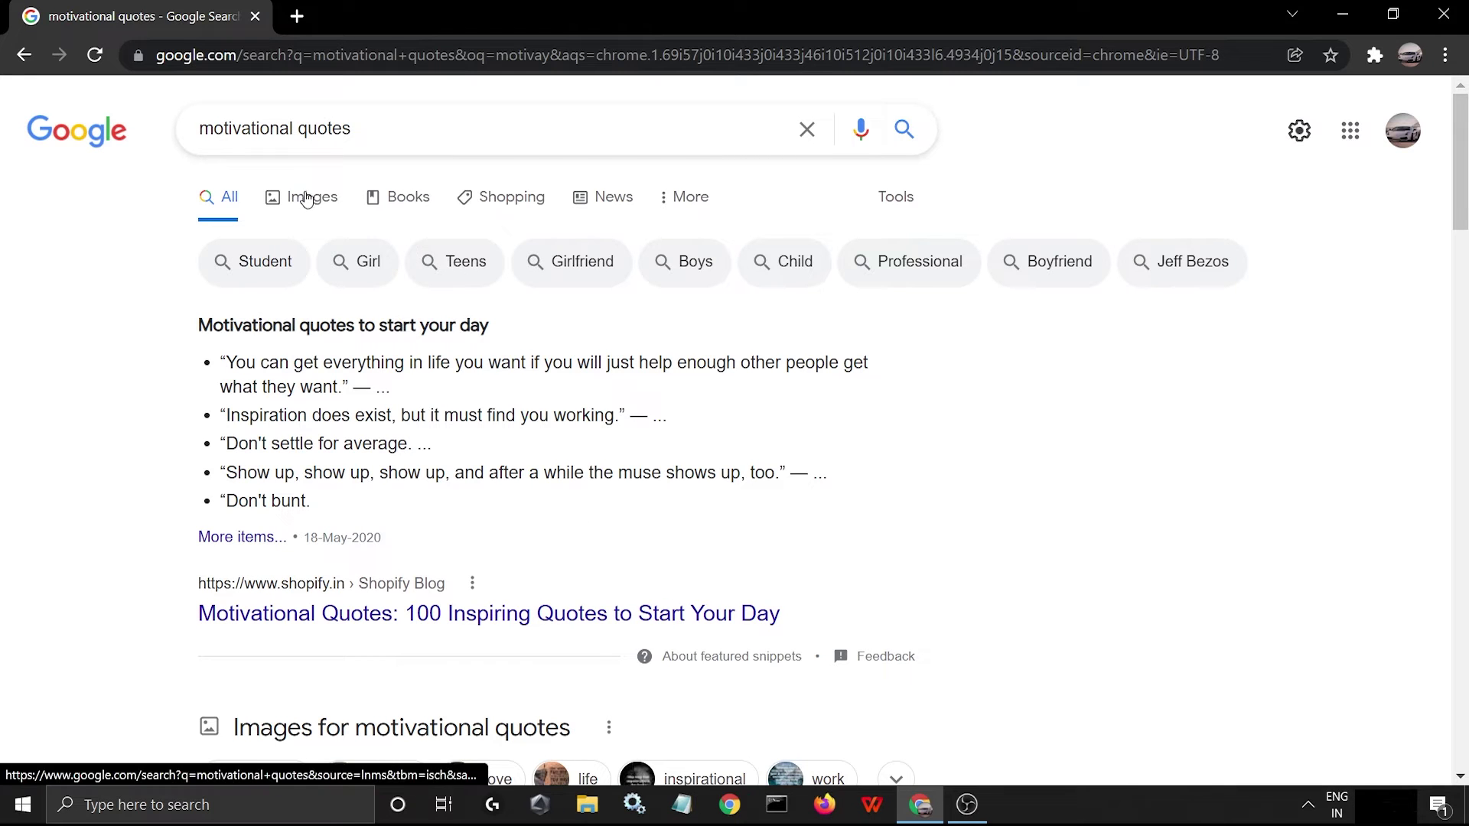
pyautogui.click(306, 197)
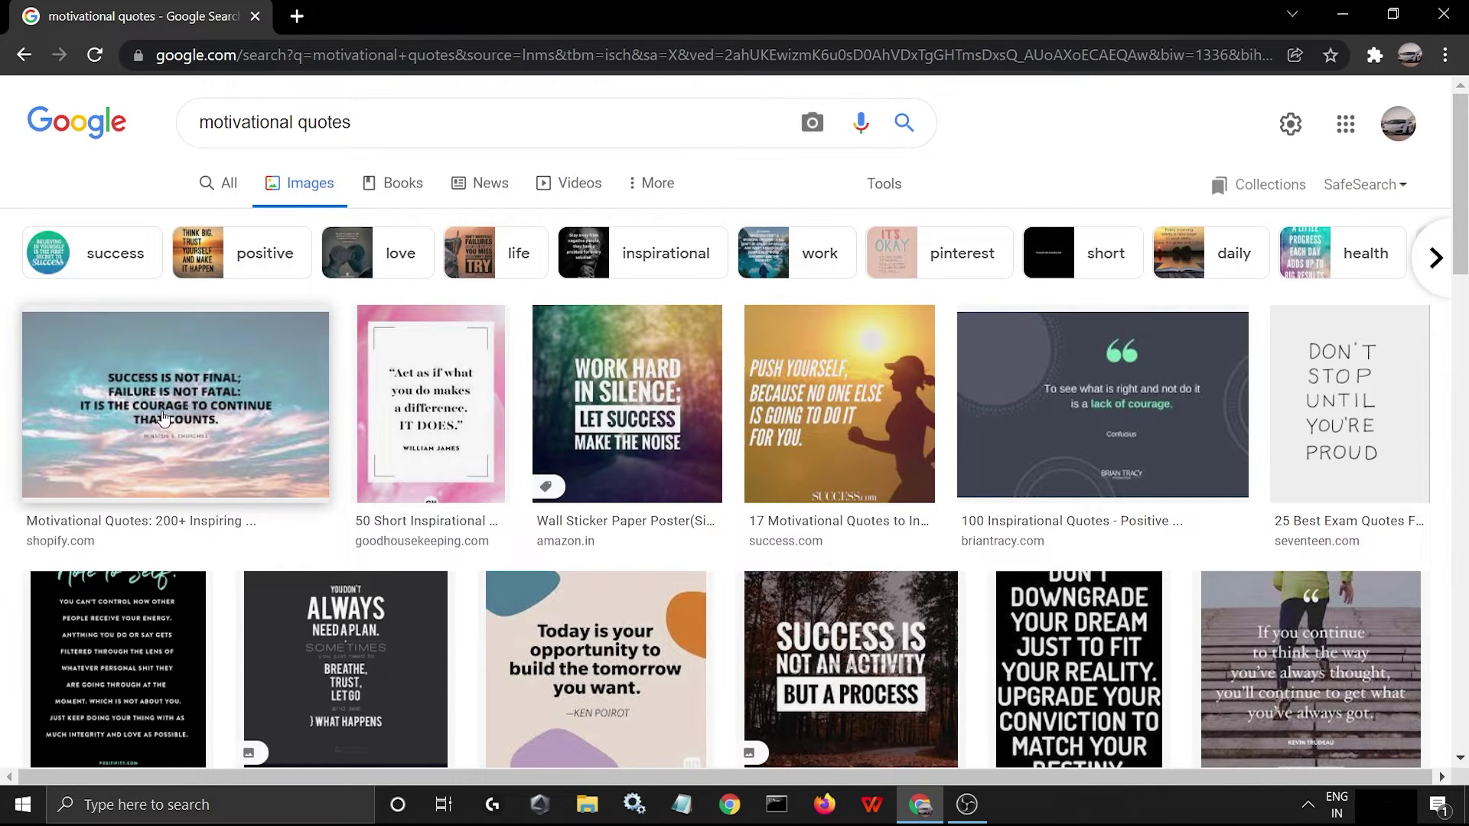
# Open the first image result's Shopify article and scroll to the Churchill 'Success is not final' quote
pyautogui.click(191, 411)
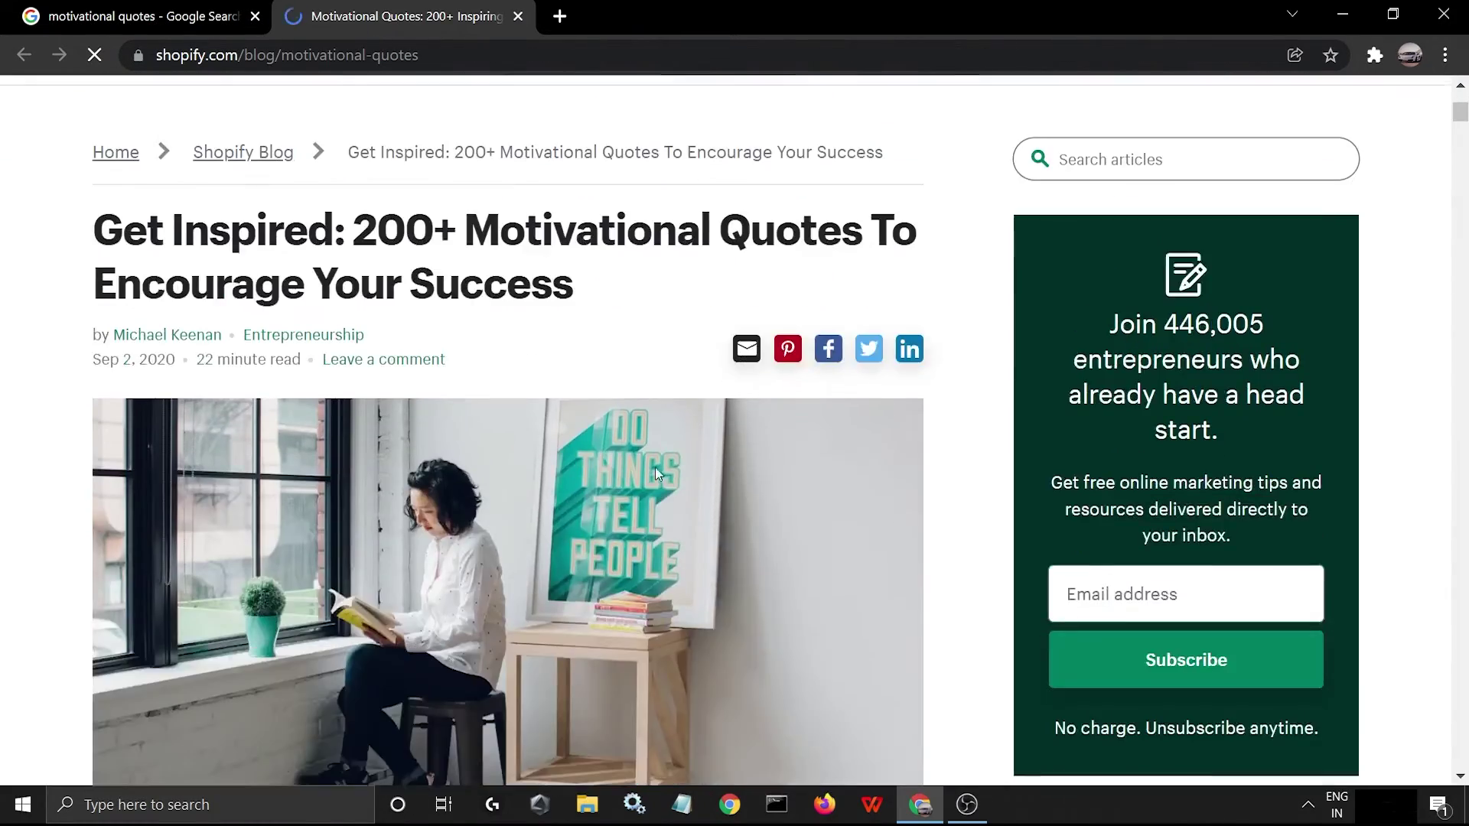
pyautogui.scroll(-20, 655, 466)
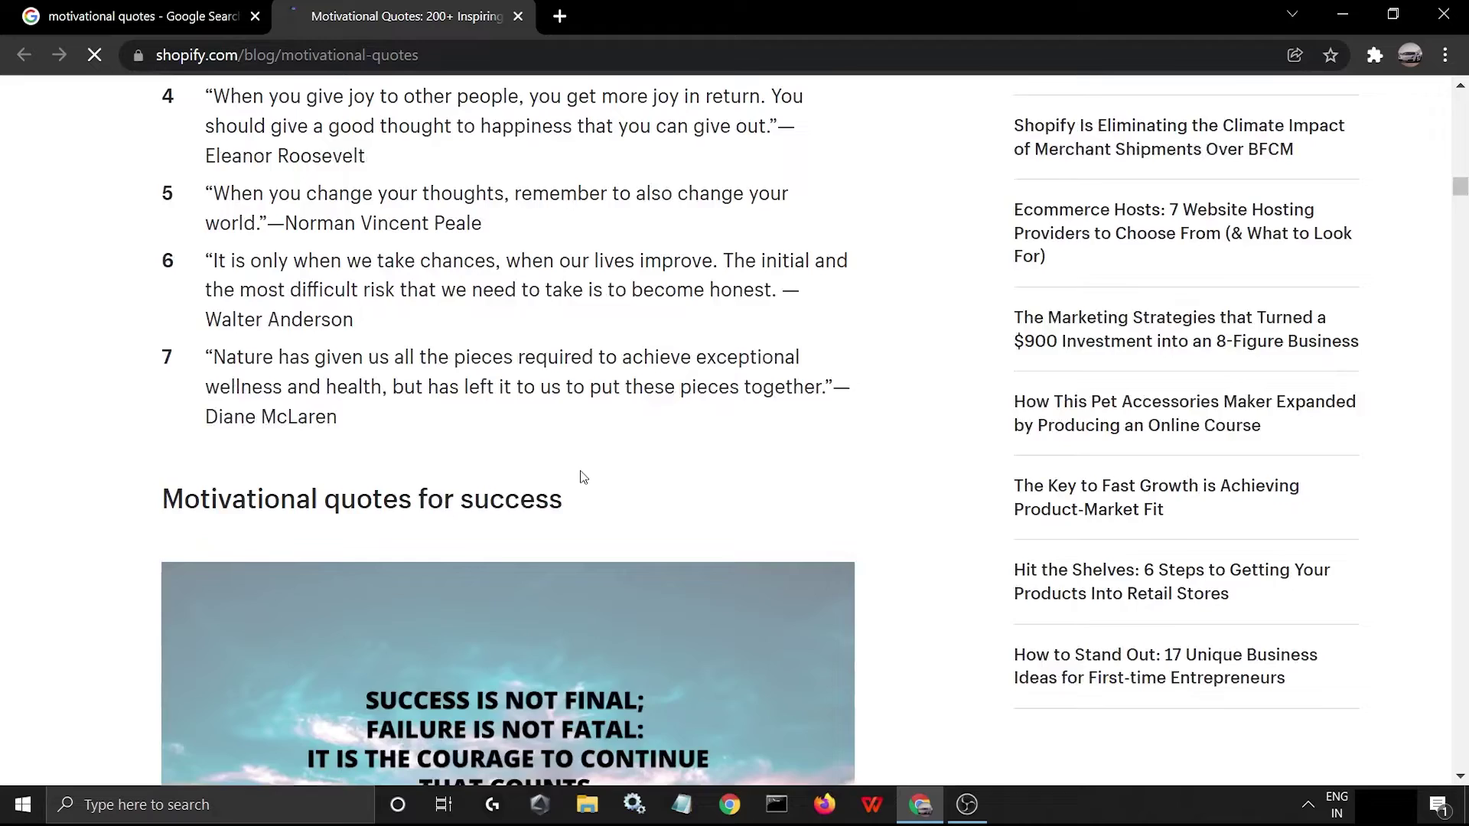
pyautogui.scroll(-10, 583, 477)
pyautogui.scroll(6, 583, 477)
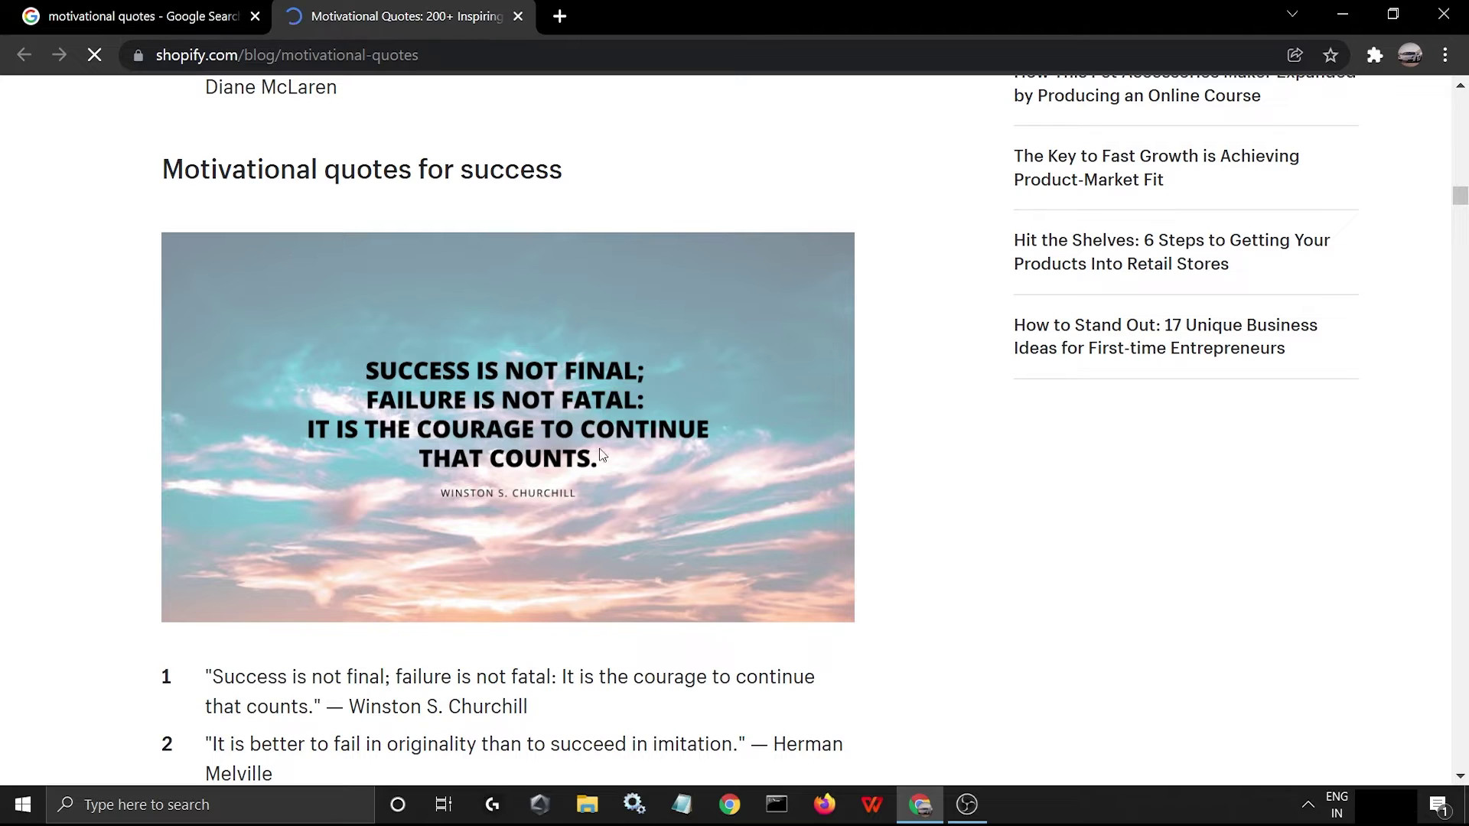
pyautogui.moveTo(601, 454); pyautogui.dragTo(372, 366)
# Open the Chrome Web Store in a new tab and search it for 'project naphta'
pyautogui.click(558, 16)
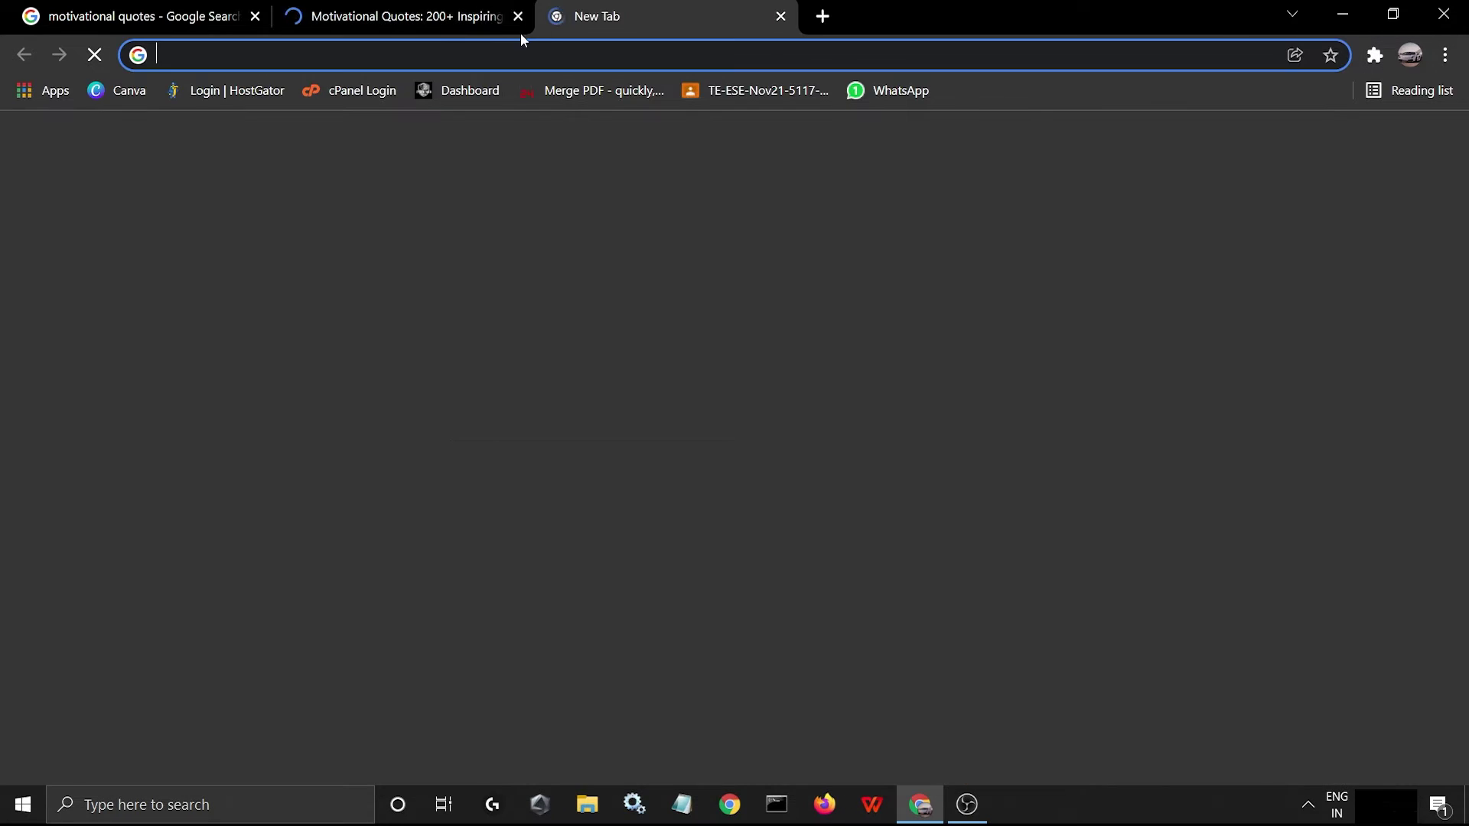
pyautogui.click(48, 91)
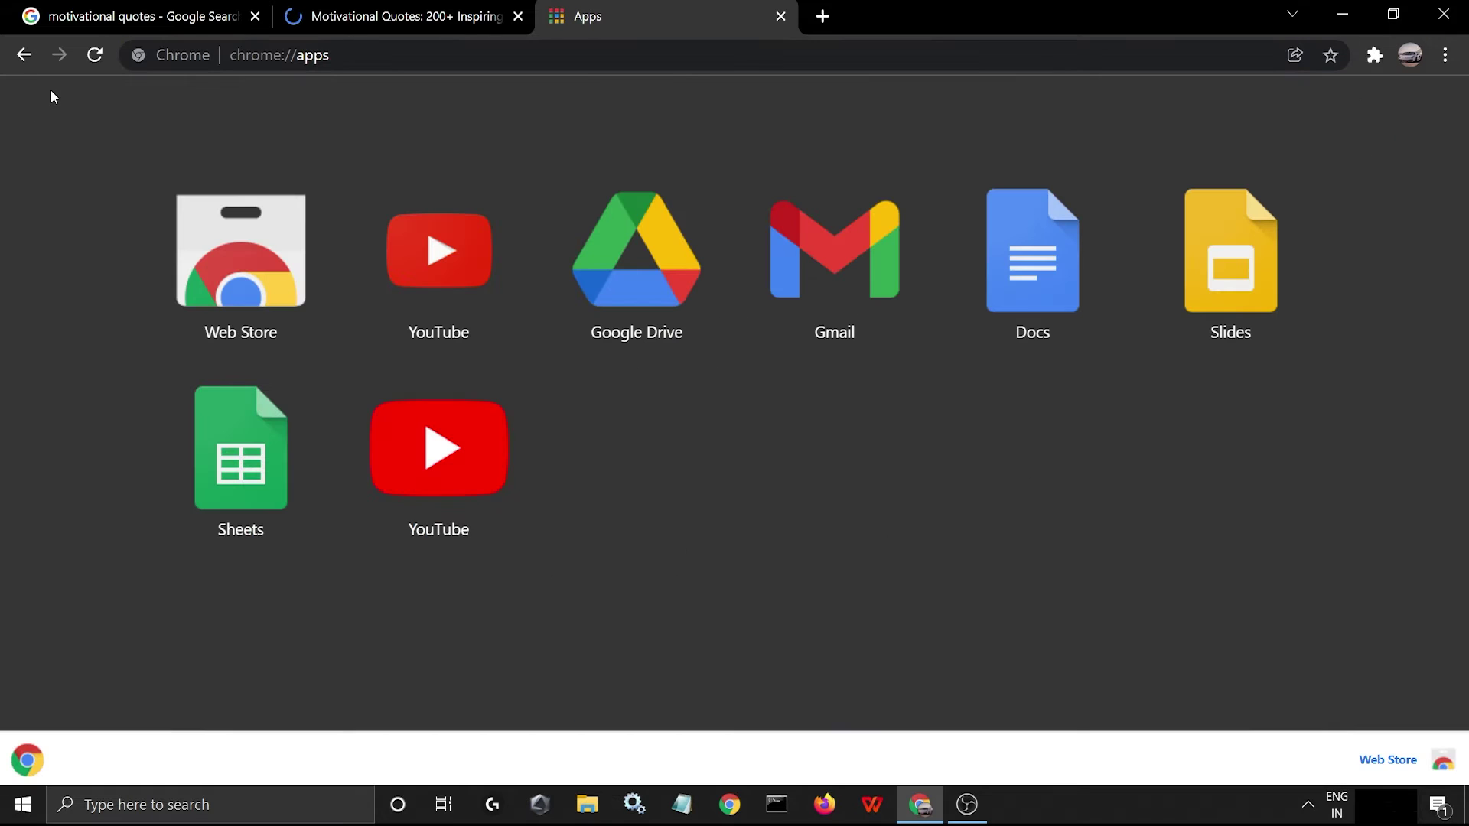
pyautogui.click(211, 279)
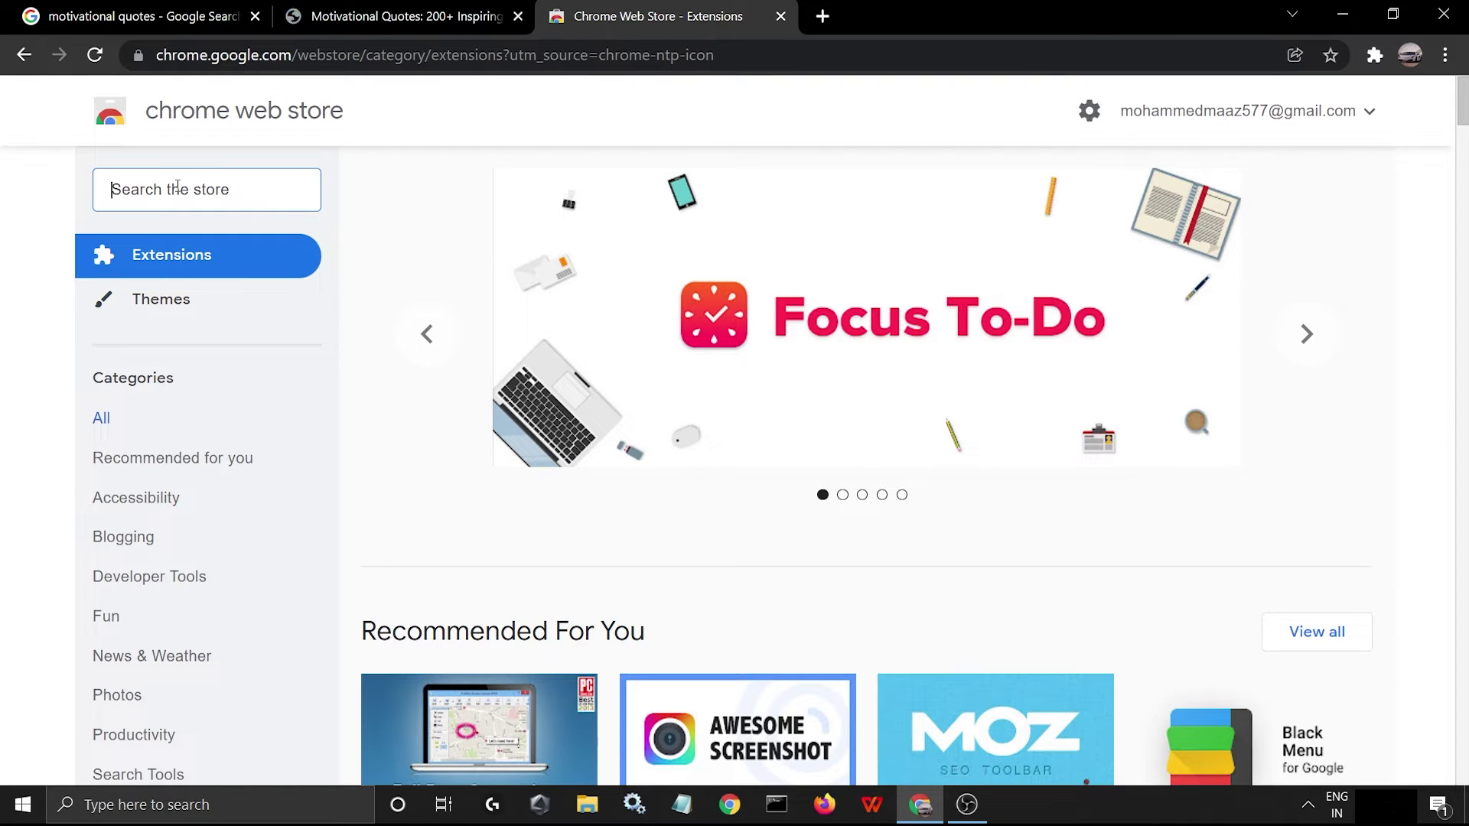
pyautogui.write('pro')
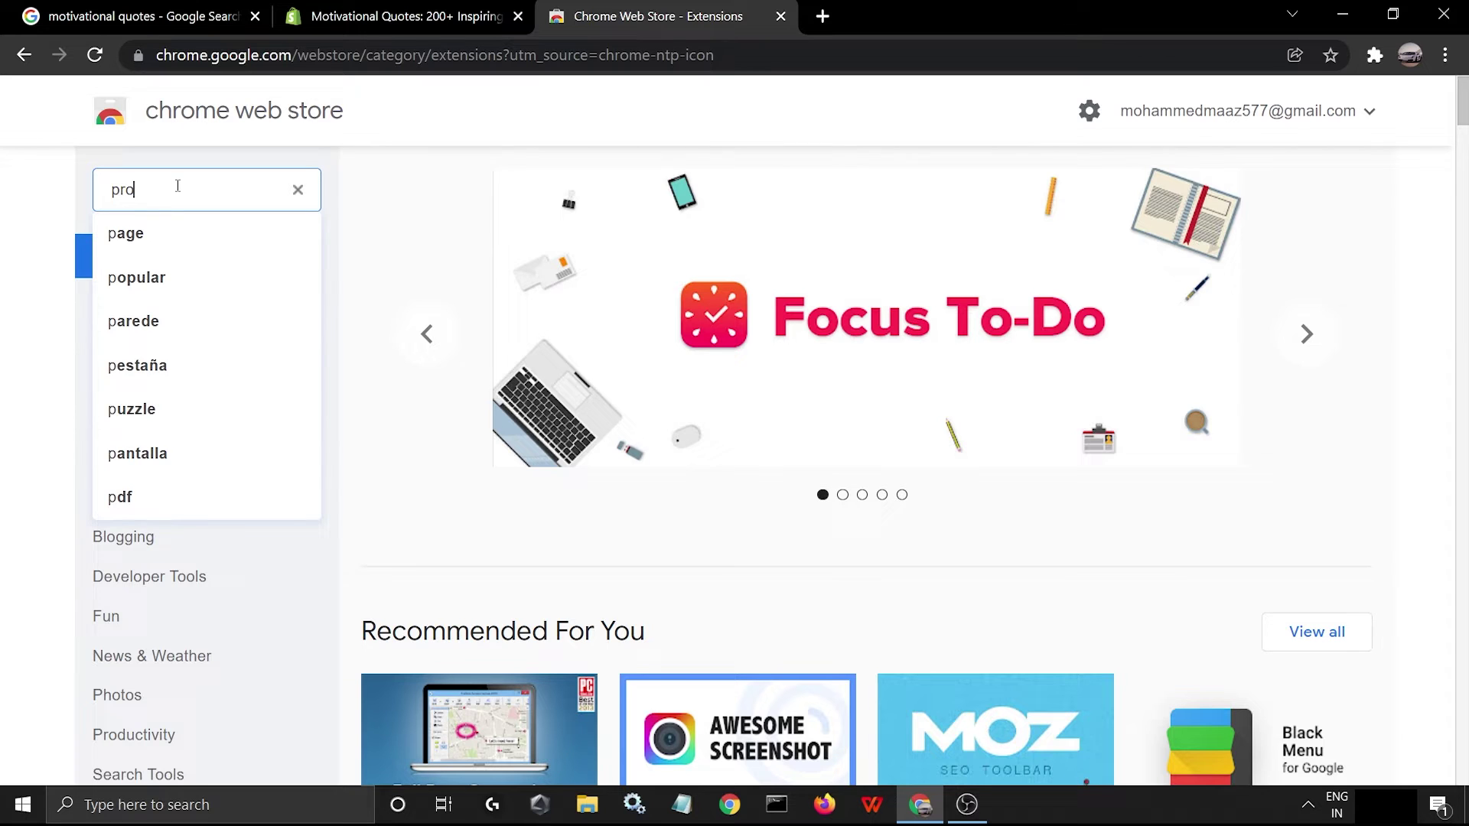
pyautogui.write('ject ')
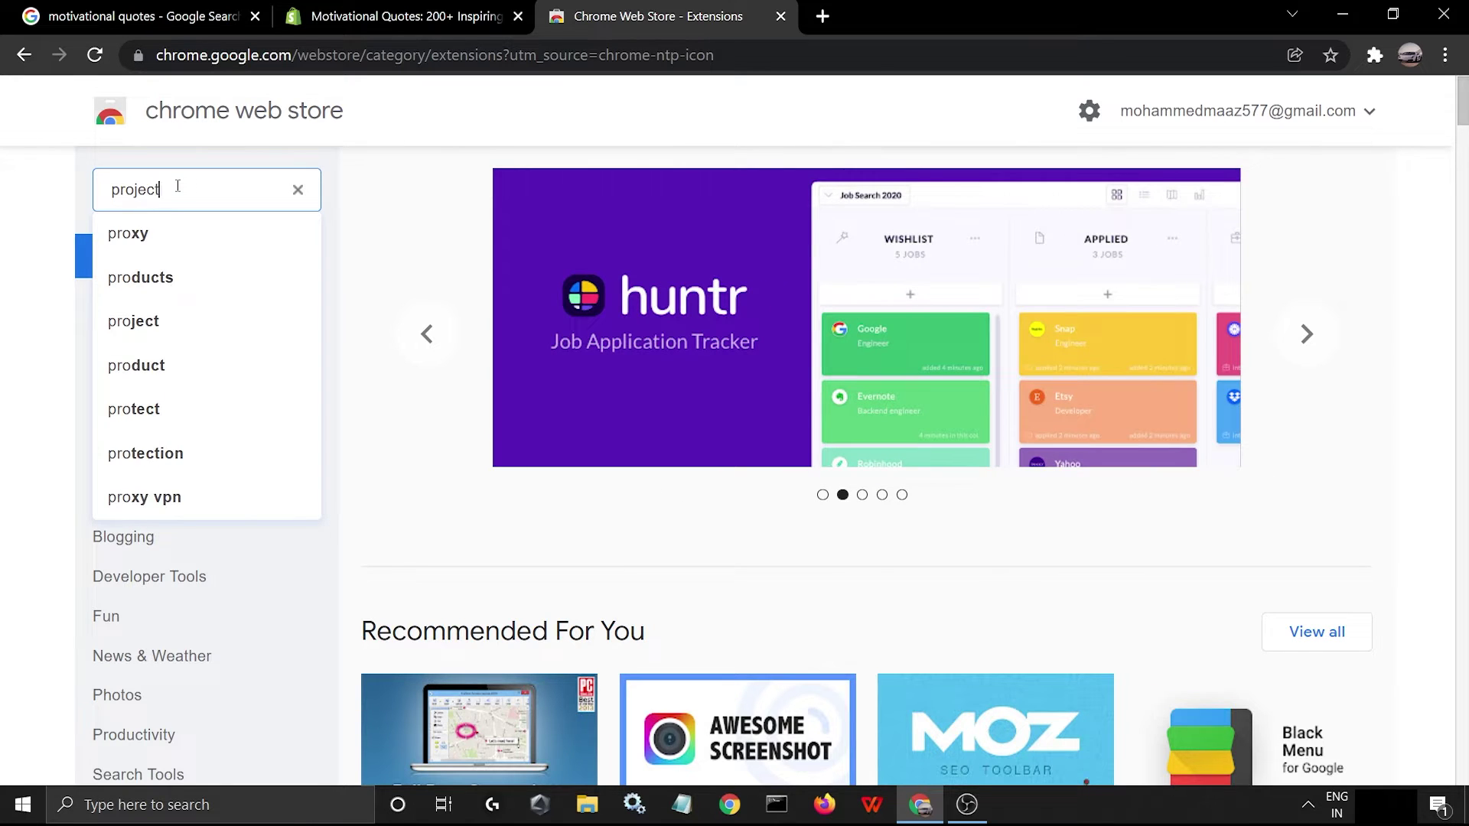
pyautogui.write('nap')
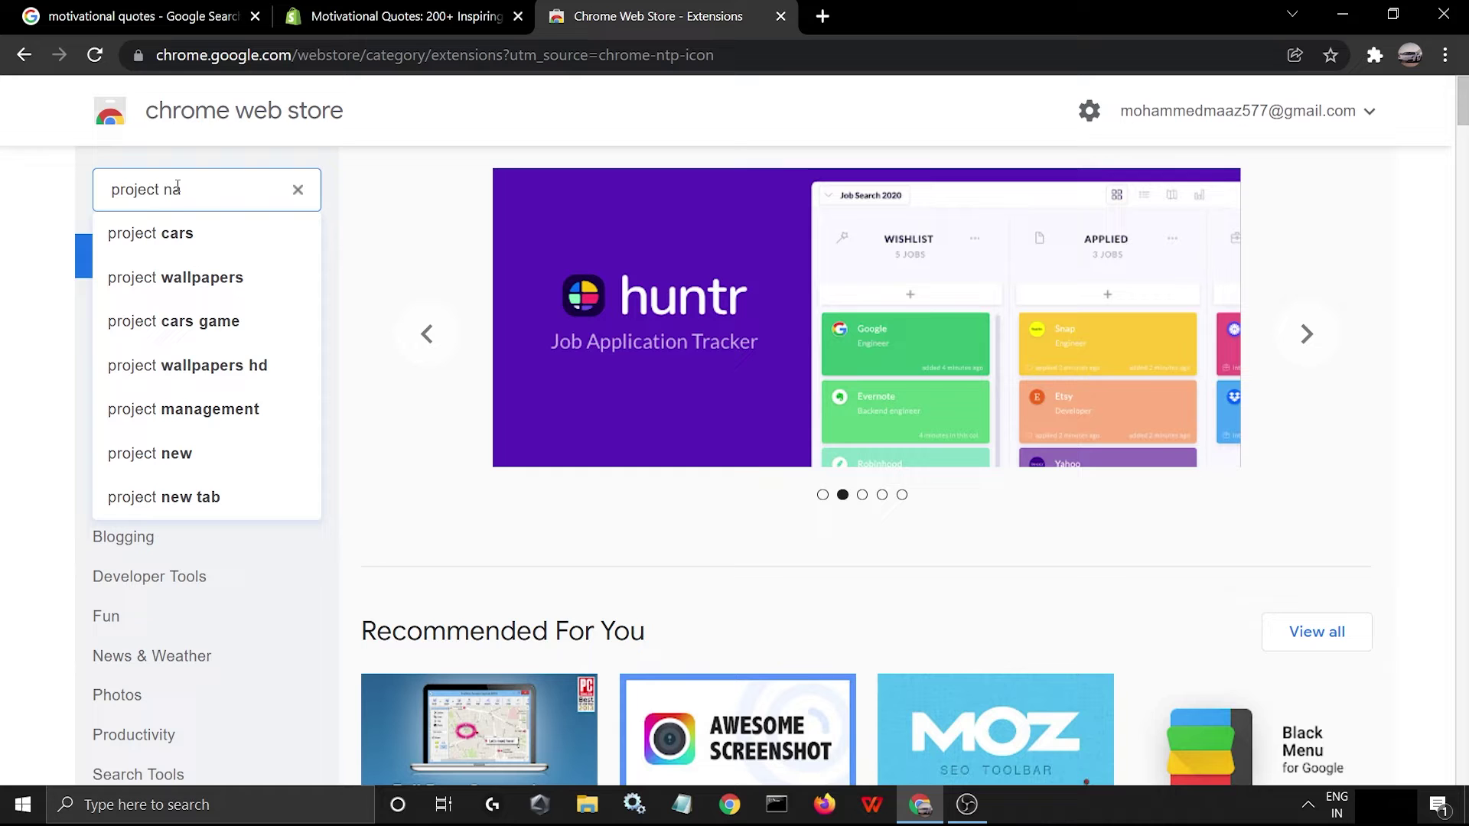
pyautogui.write('hta')
pyautogui.press('Return')
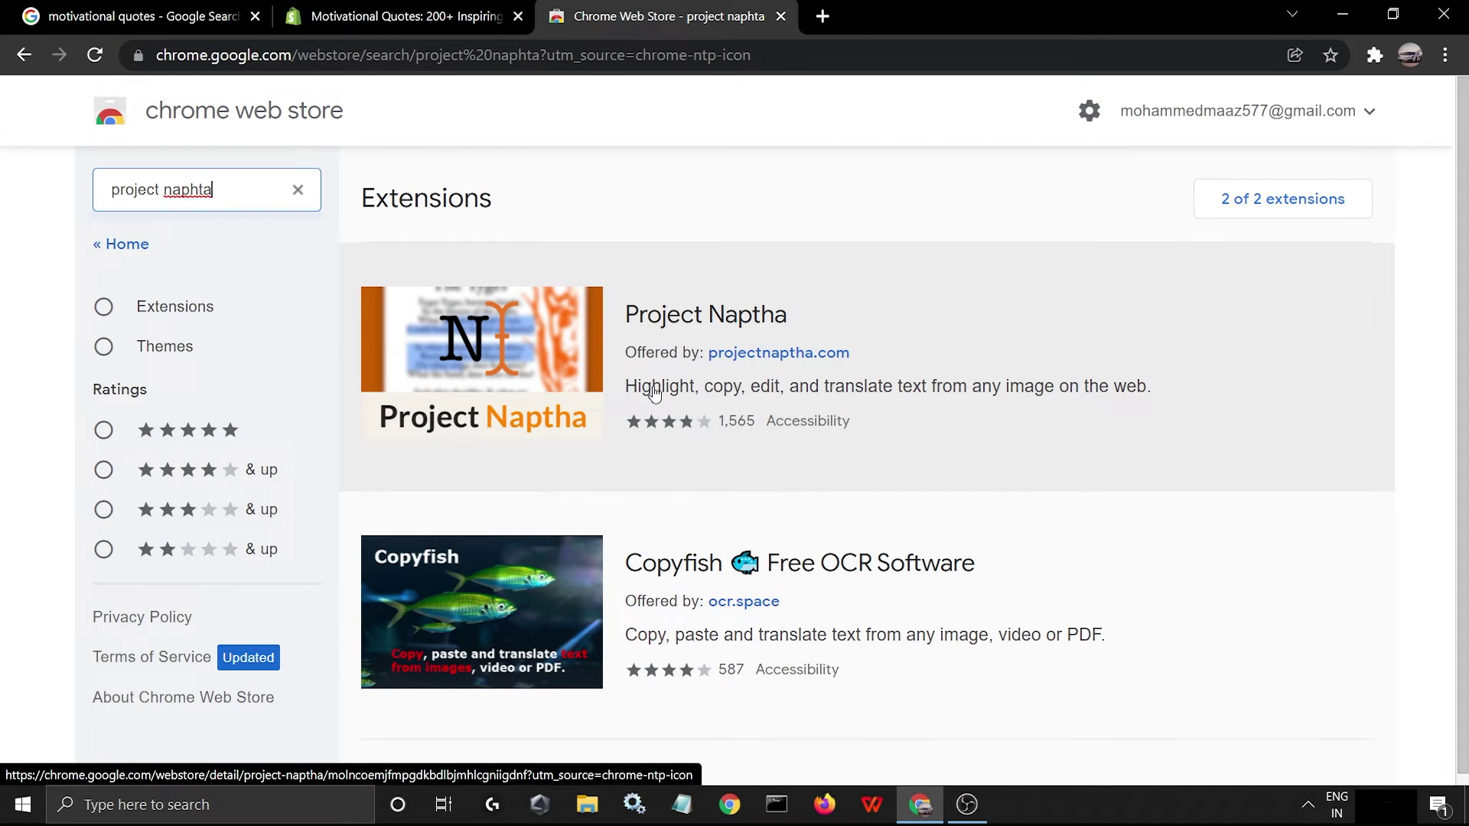
# Add Project Naptha to Chrome from its store page and dismiss the installation notice
pyautogui.click(514, 353)
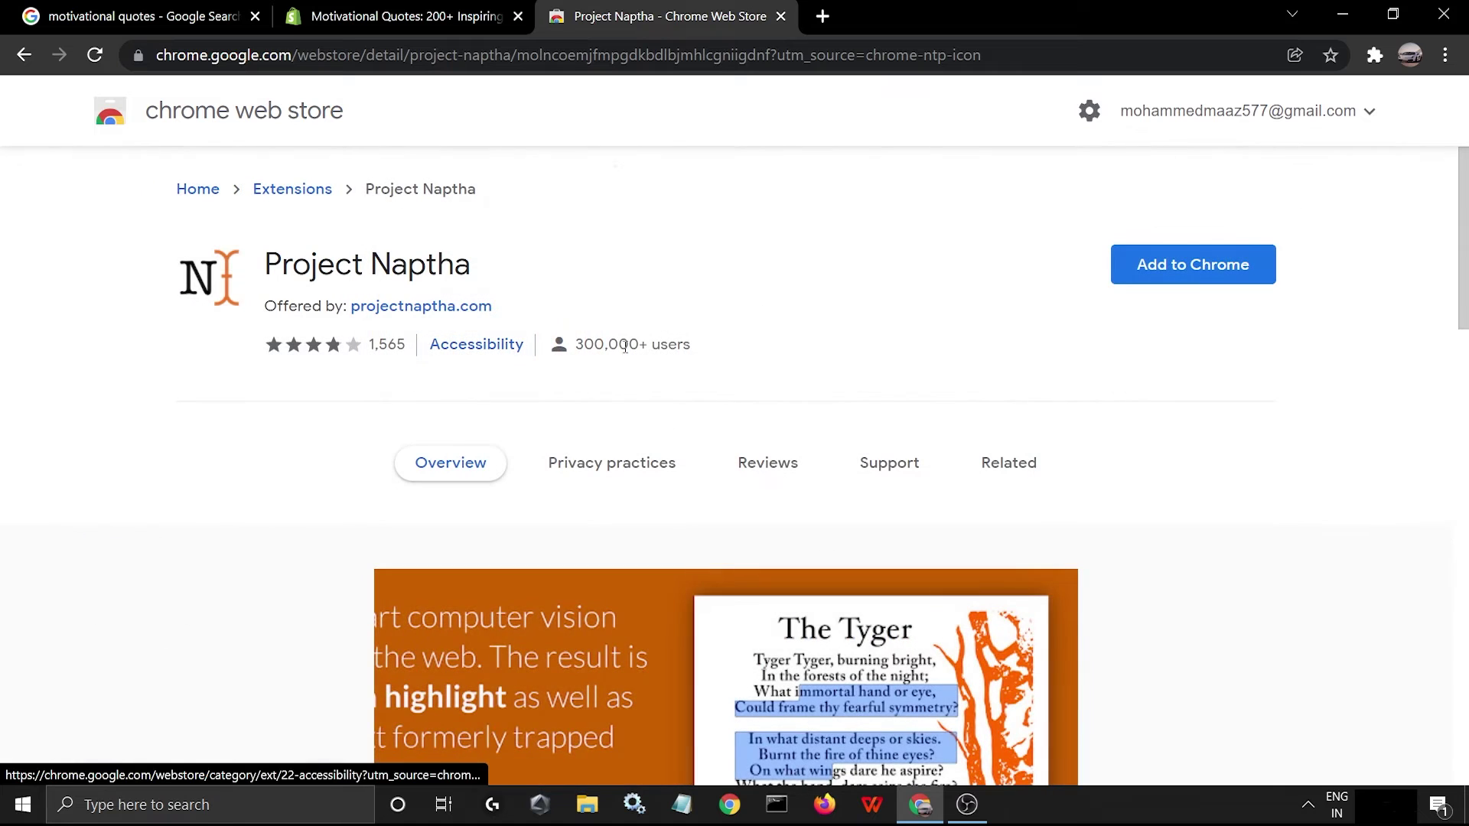
pyautogui.click(1191, 259)
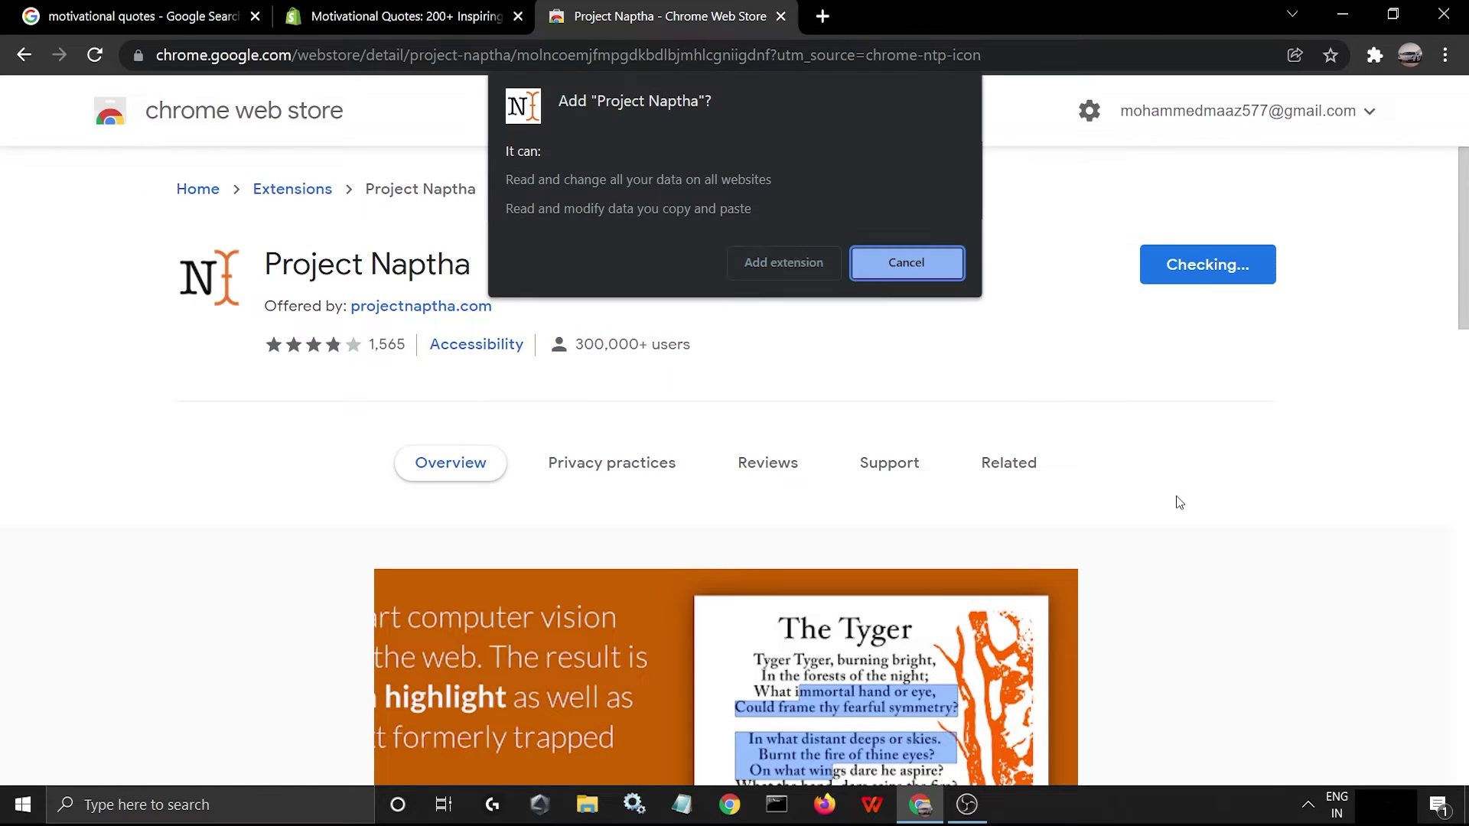
pyautogui.click(796, 260)
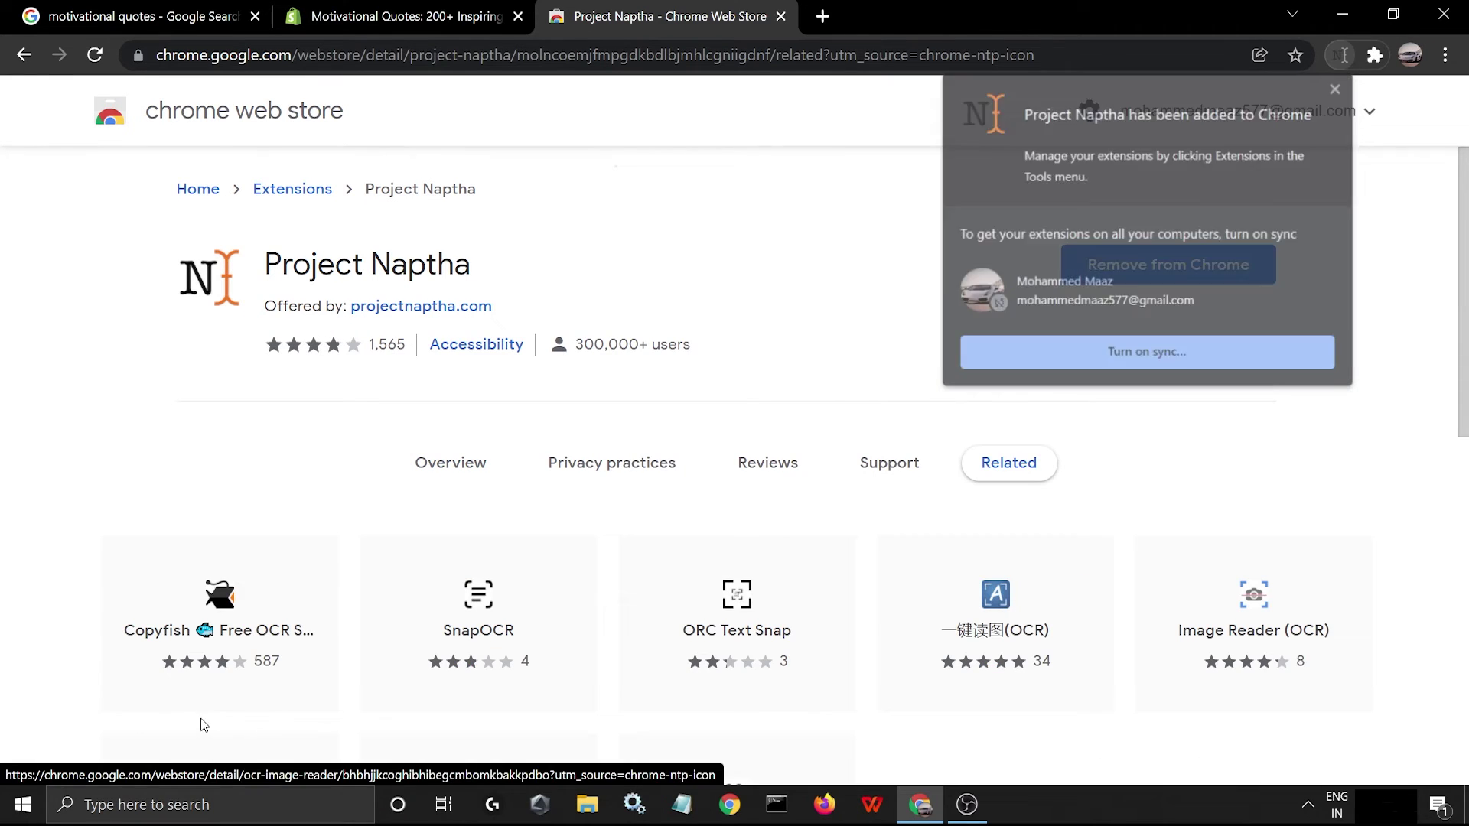
pyautogui.click(1337, 89)
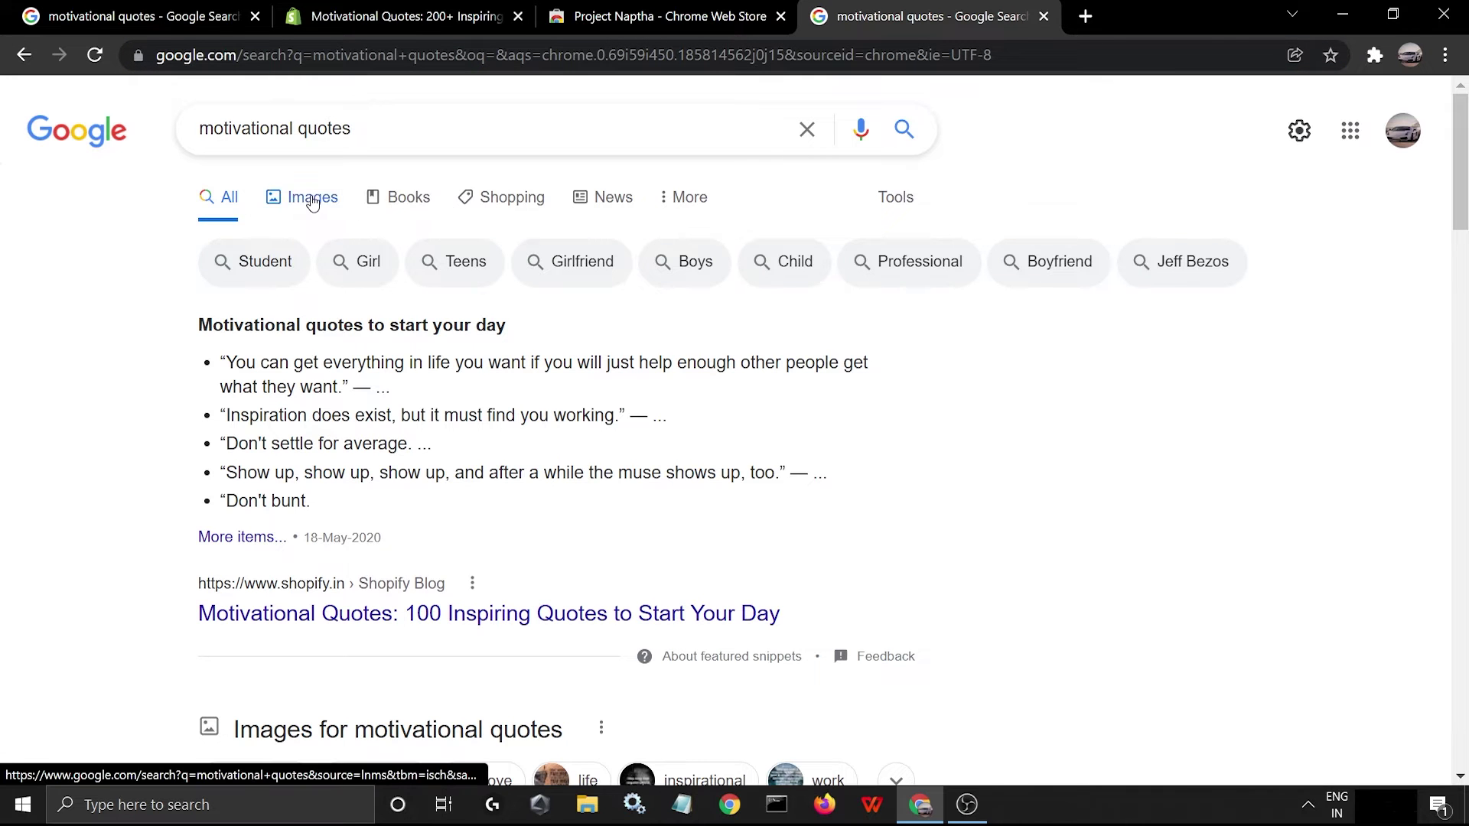
# Preview the Churchill quote image in Google Images and copy its text with Copy text
pyautogui.click(312, 197)
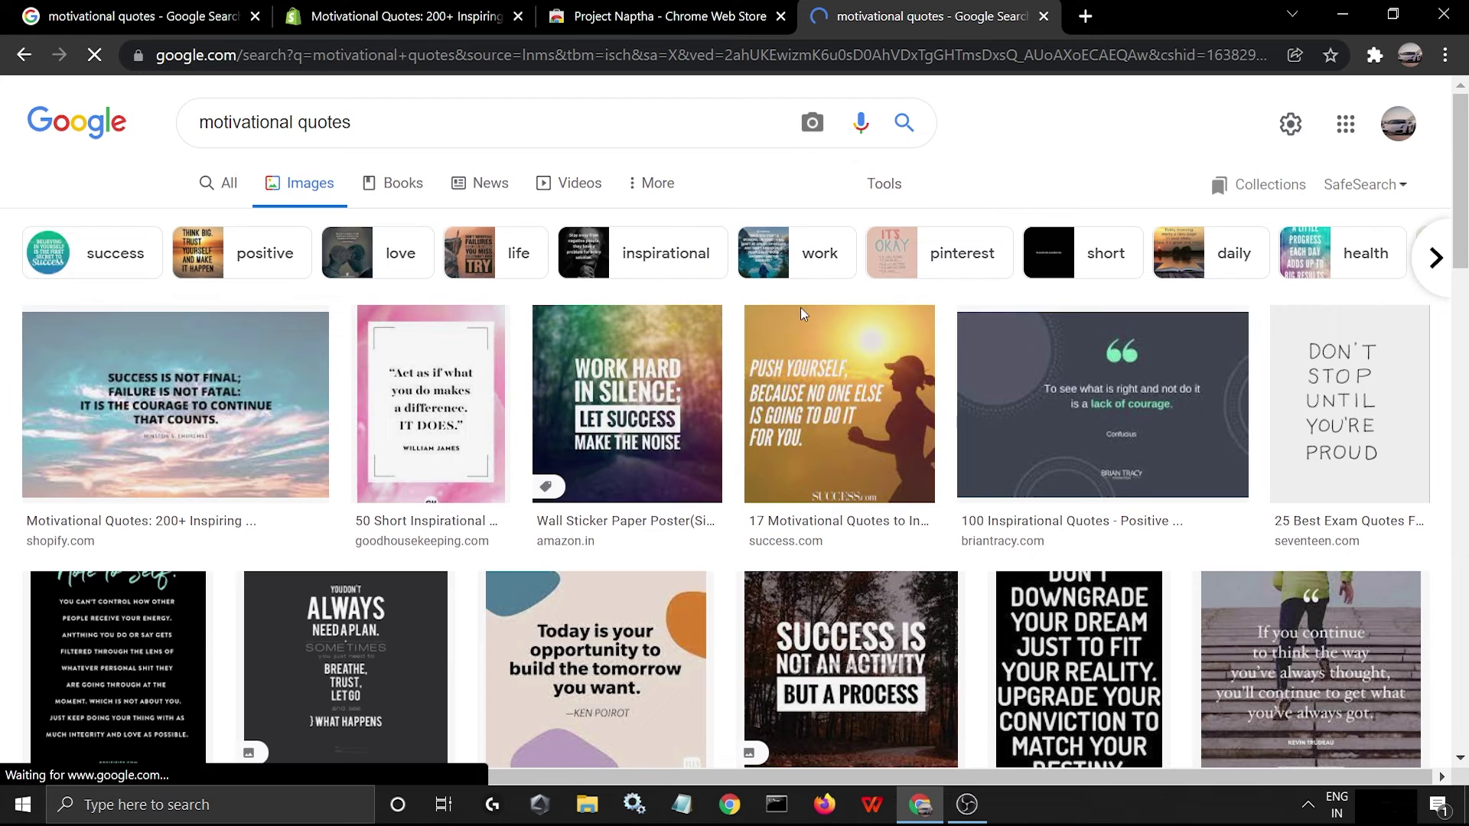
pyautogui.click(182, 401)
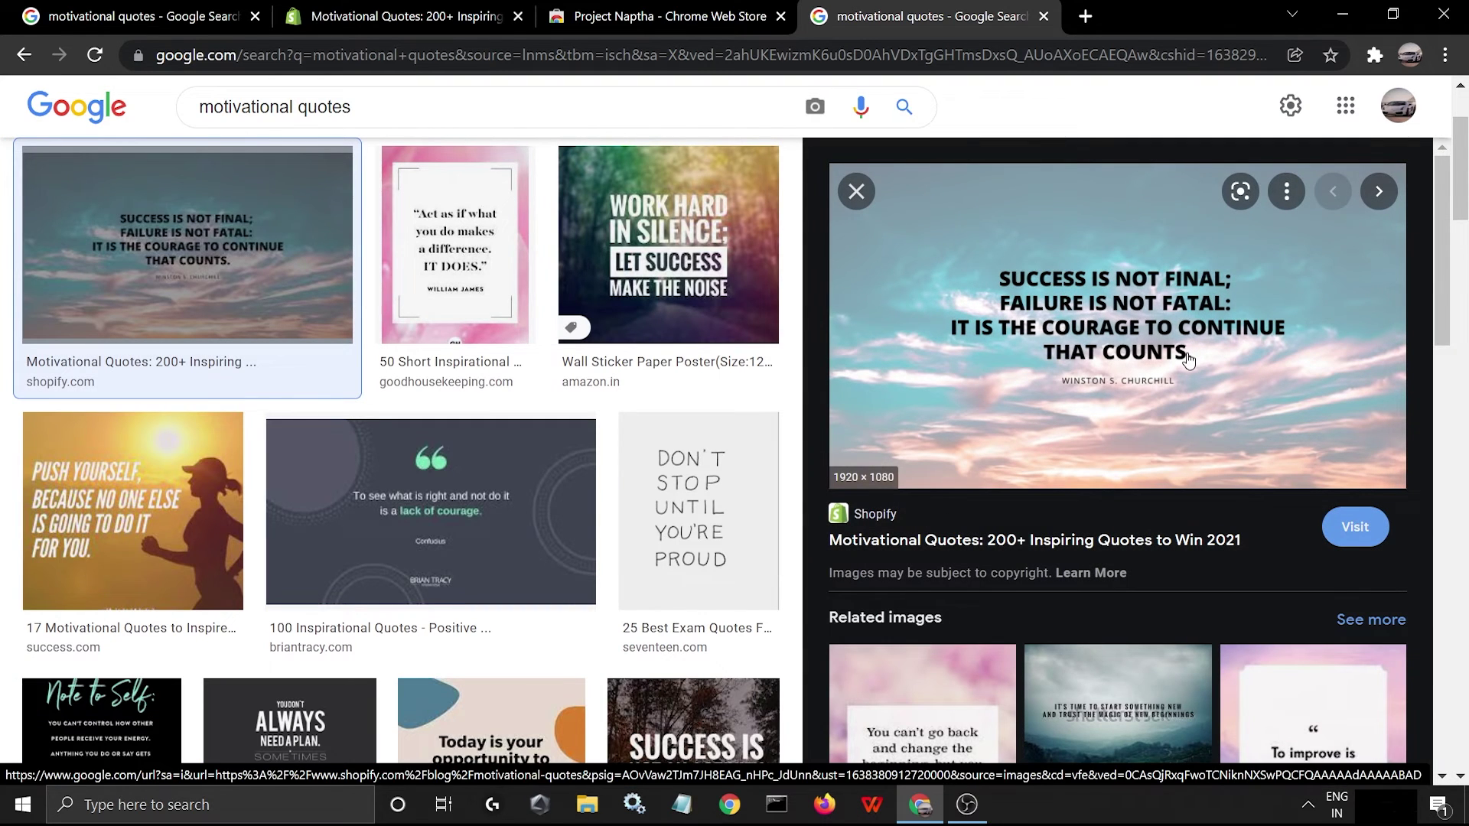
pyautogui.moveTo(1185, 351); pyautogui.dragTo(979, 272)
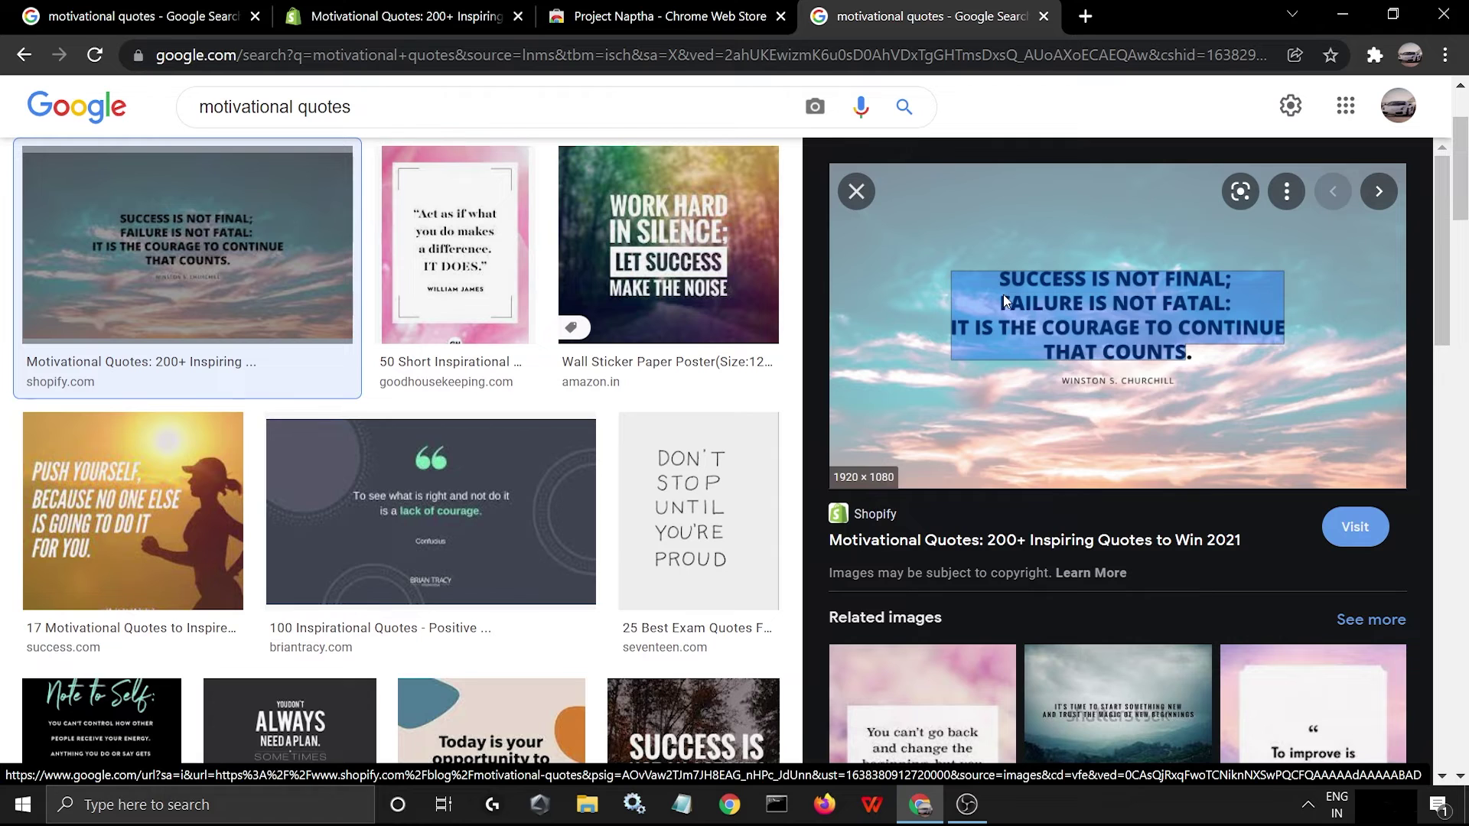
pyautogui.rightClick(1003, 296)
pyautogui.click(1017, 320)
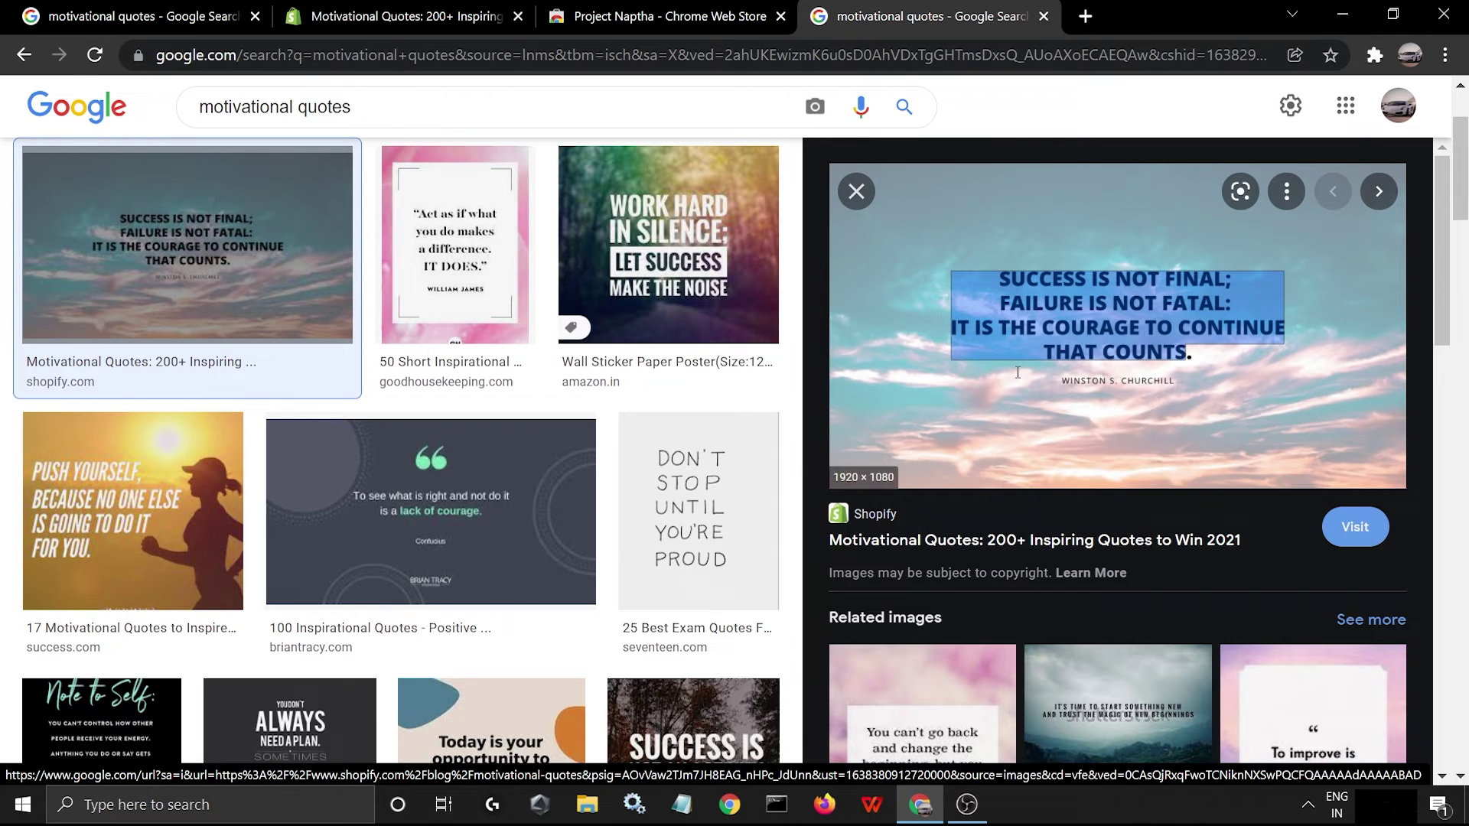
# Paste the copied quote into a new Notepad note, shift the window left, and close it
pyautogui.click(681, 804)
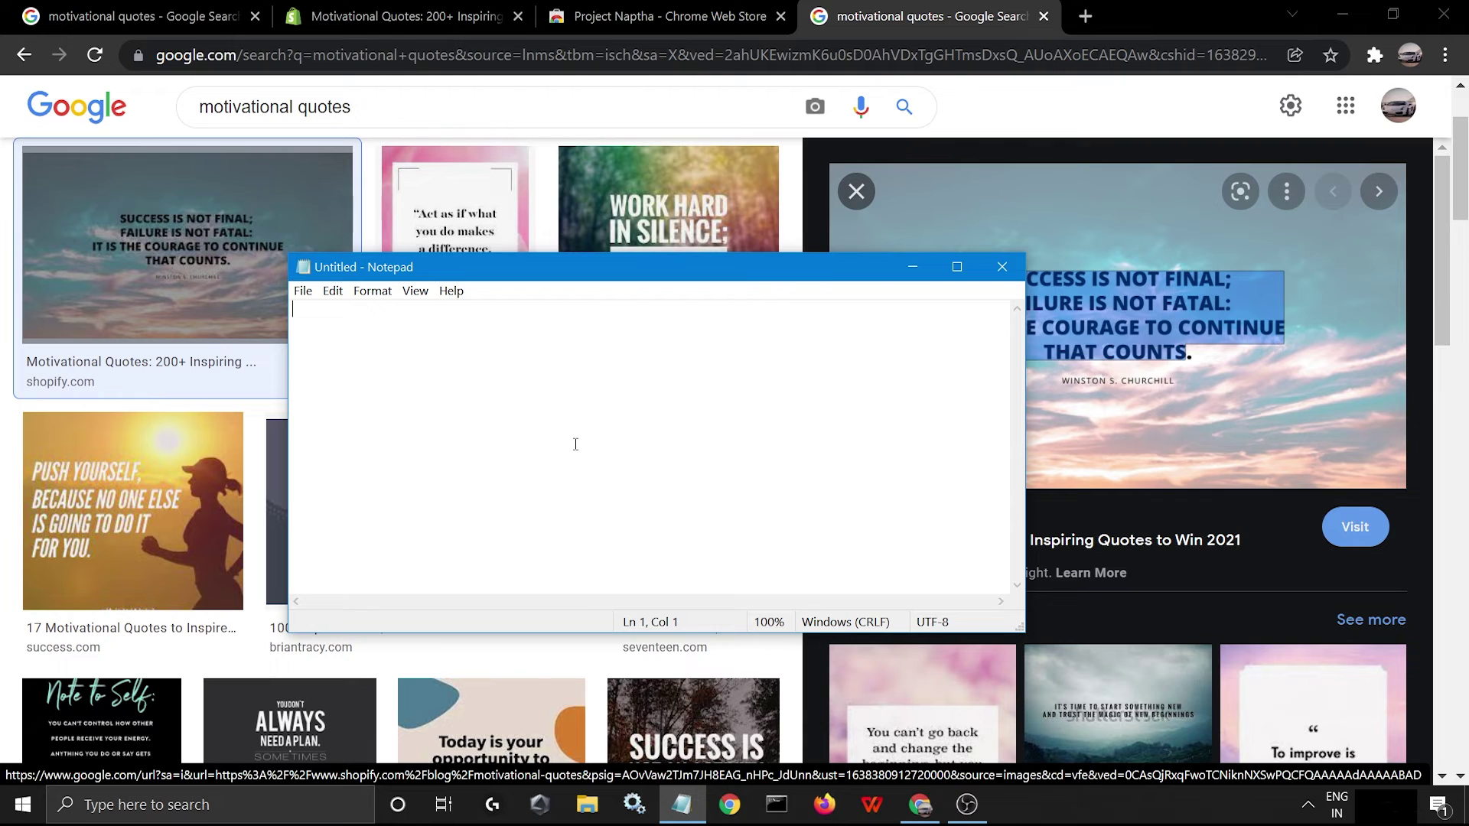
pyautogui.hotkey('ctrl', 'v')
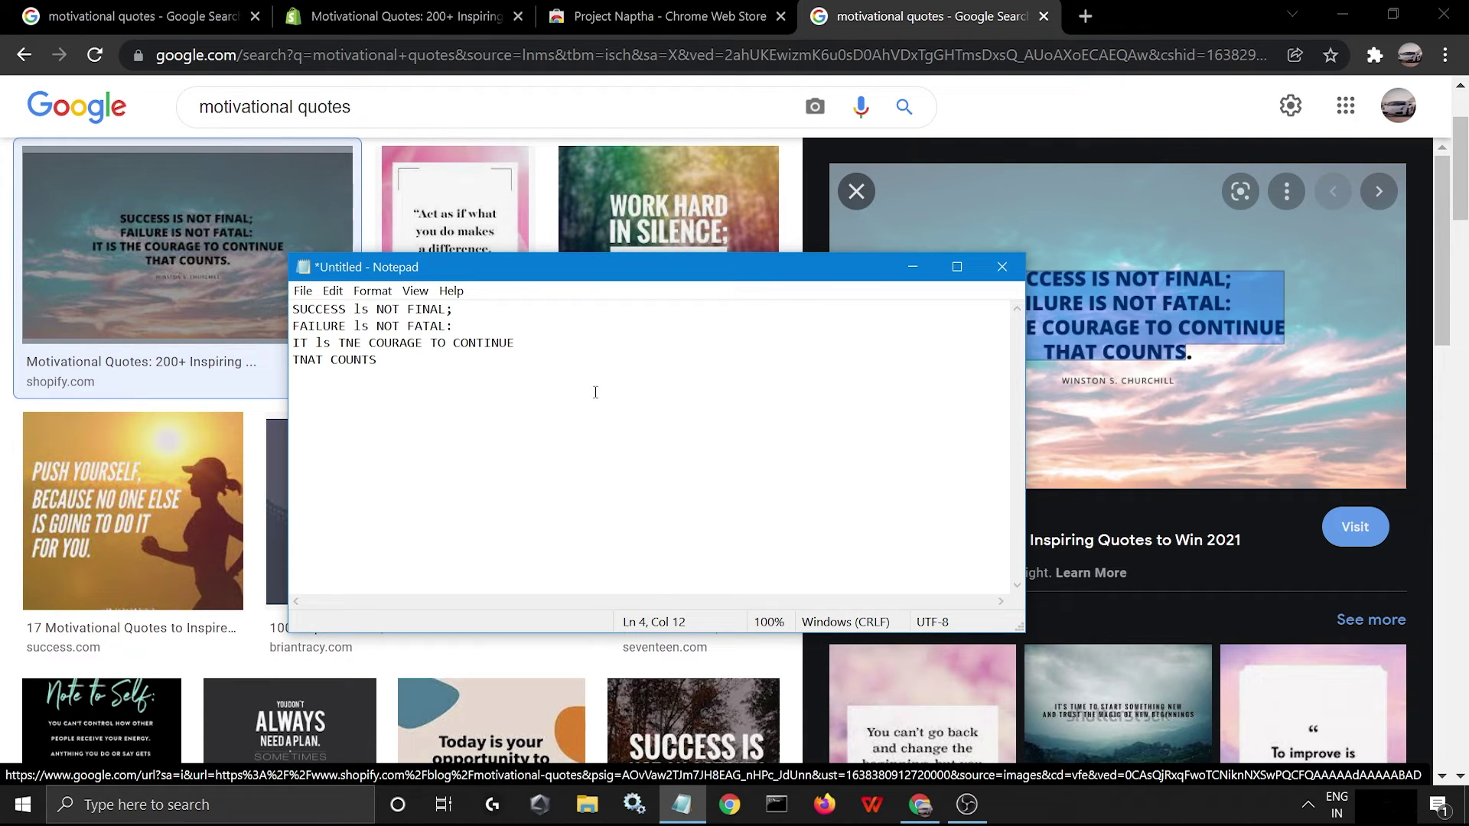
pyautogui.moveTo(606, 277); pyautogui.dragTo(489, 274)
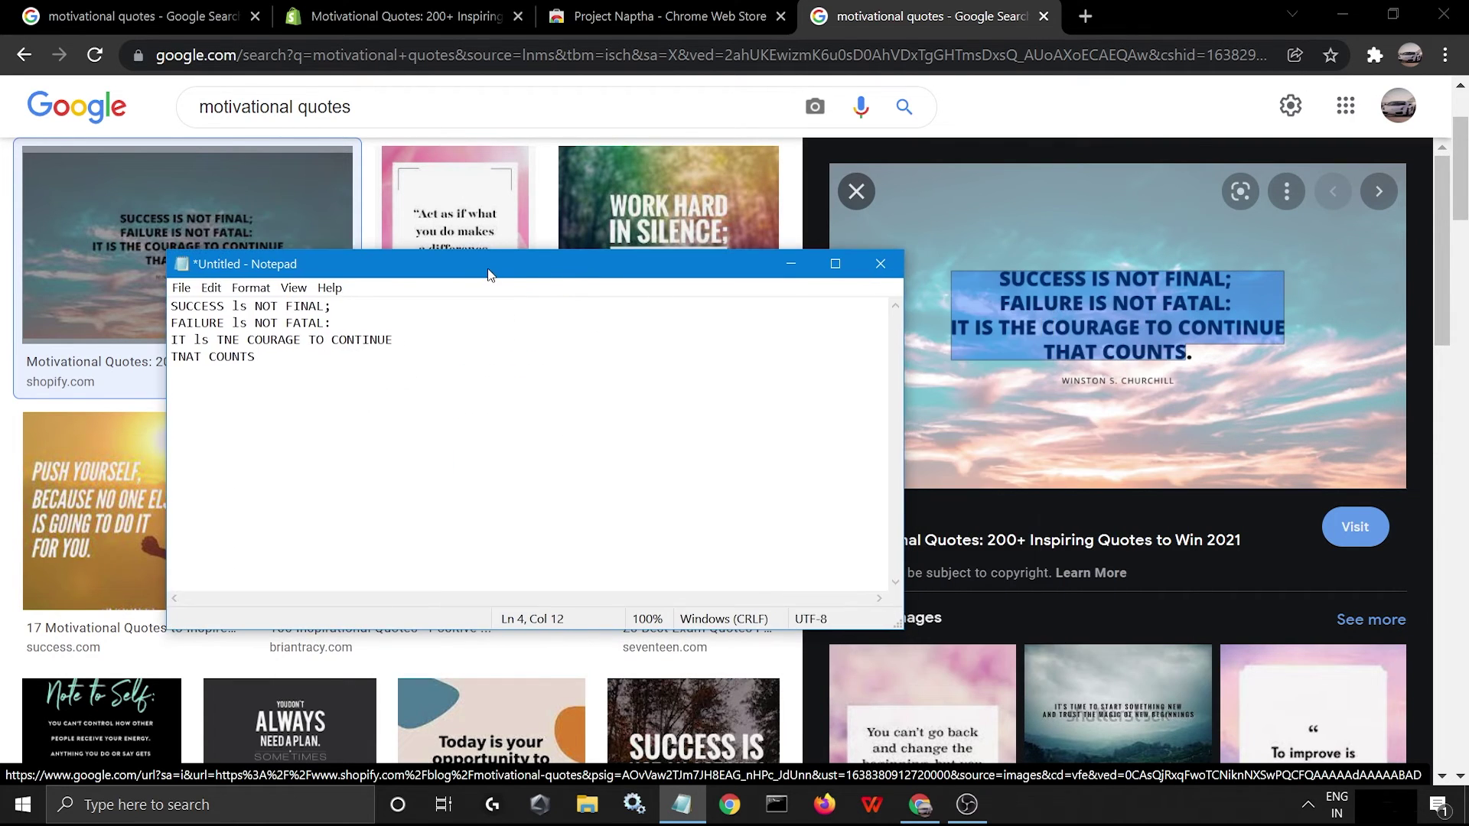
pyautogui.click(894, 266)
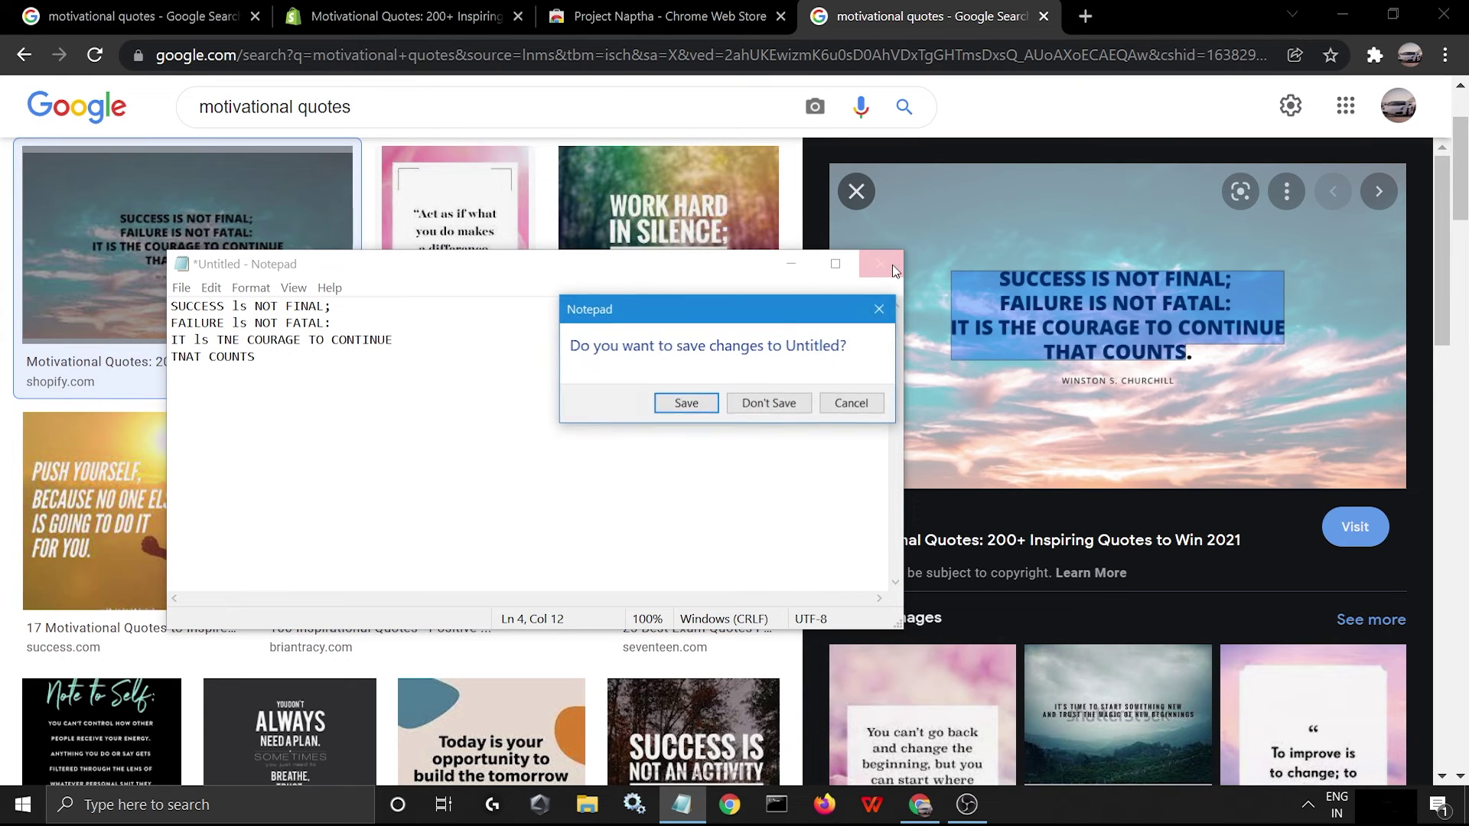
# Discard the Notepad note without saving and confirm Project Naptha appears in Chrome's extensions list
pyautogui.click(768, 403)
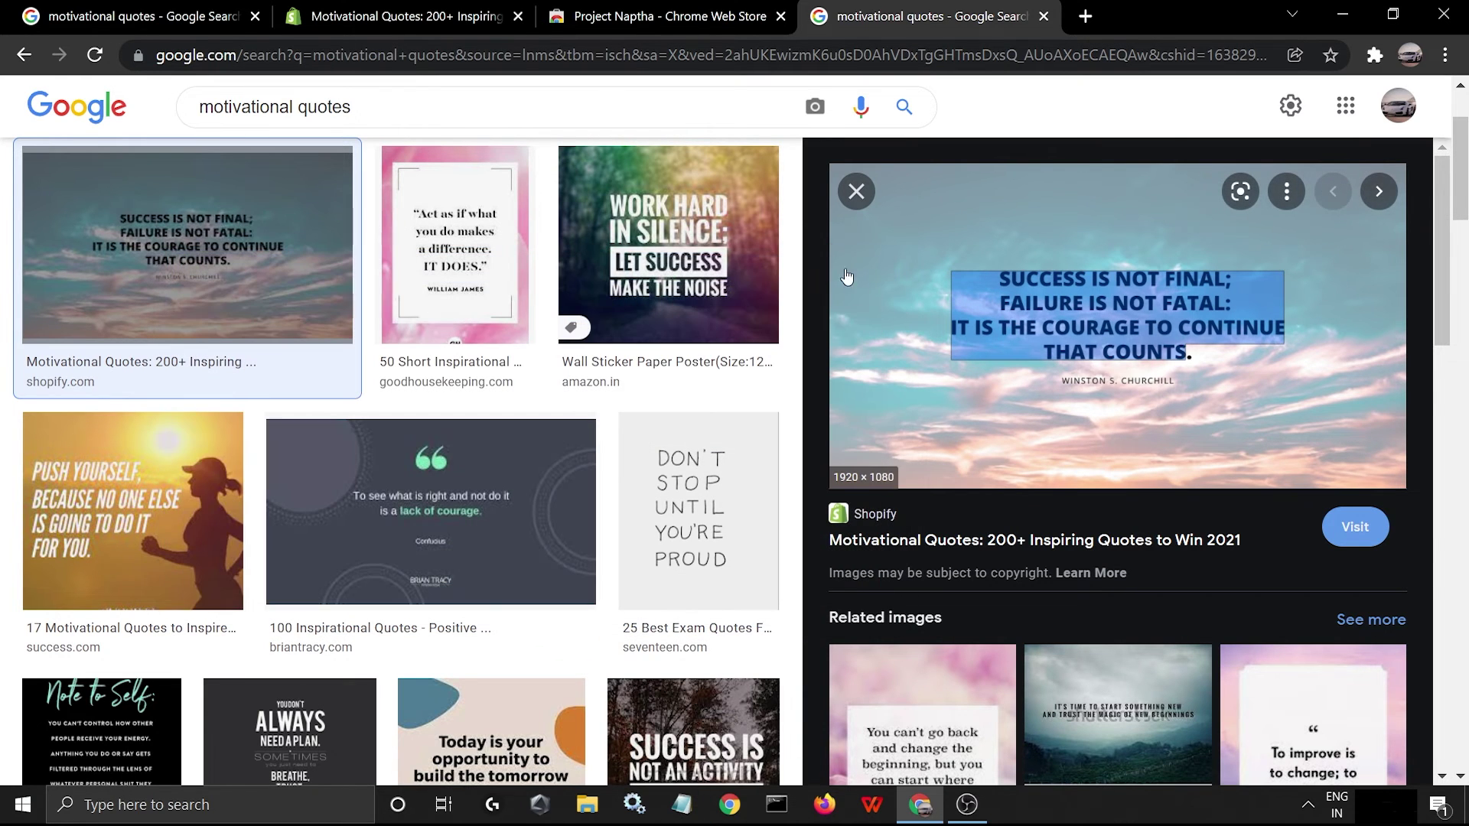
pyautogui.scroll(-7, 846, 276)
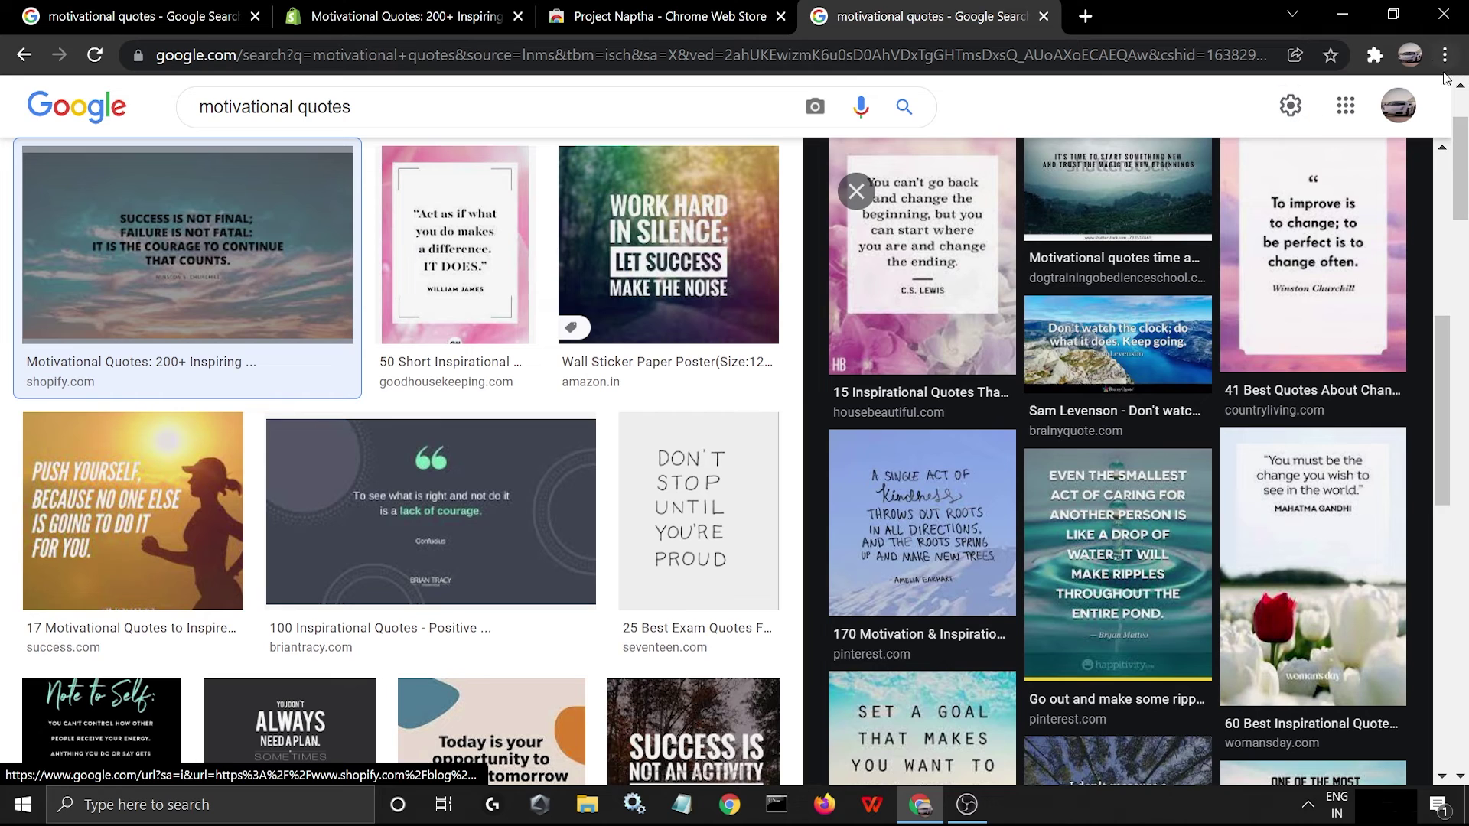
pyautogui.click(1375, 54)
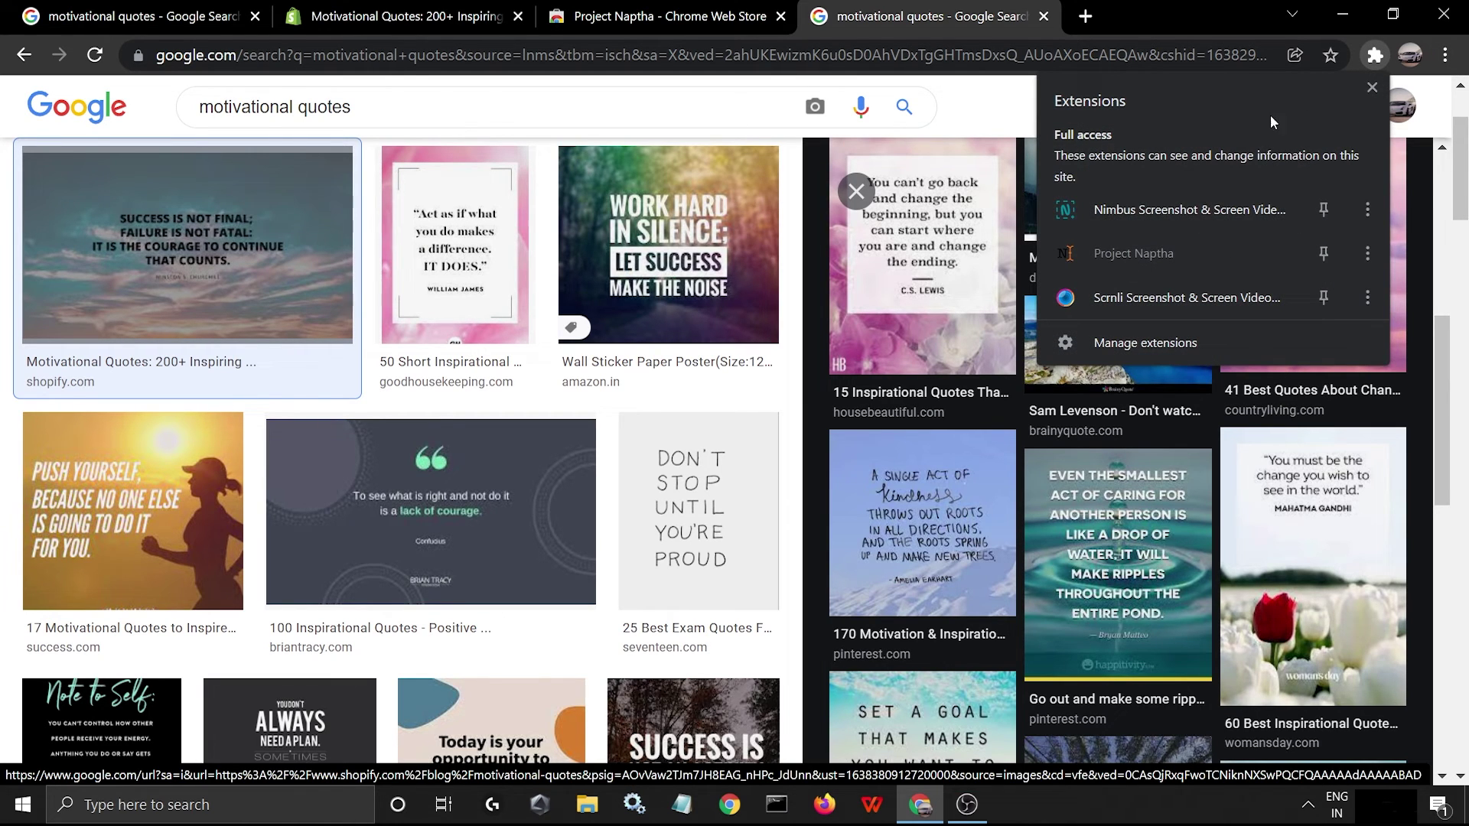
pyautogui.click(1370, 90)
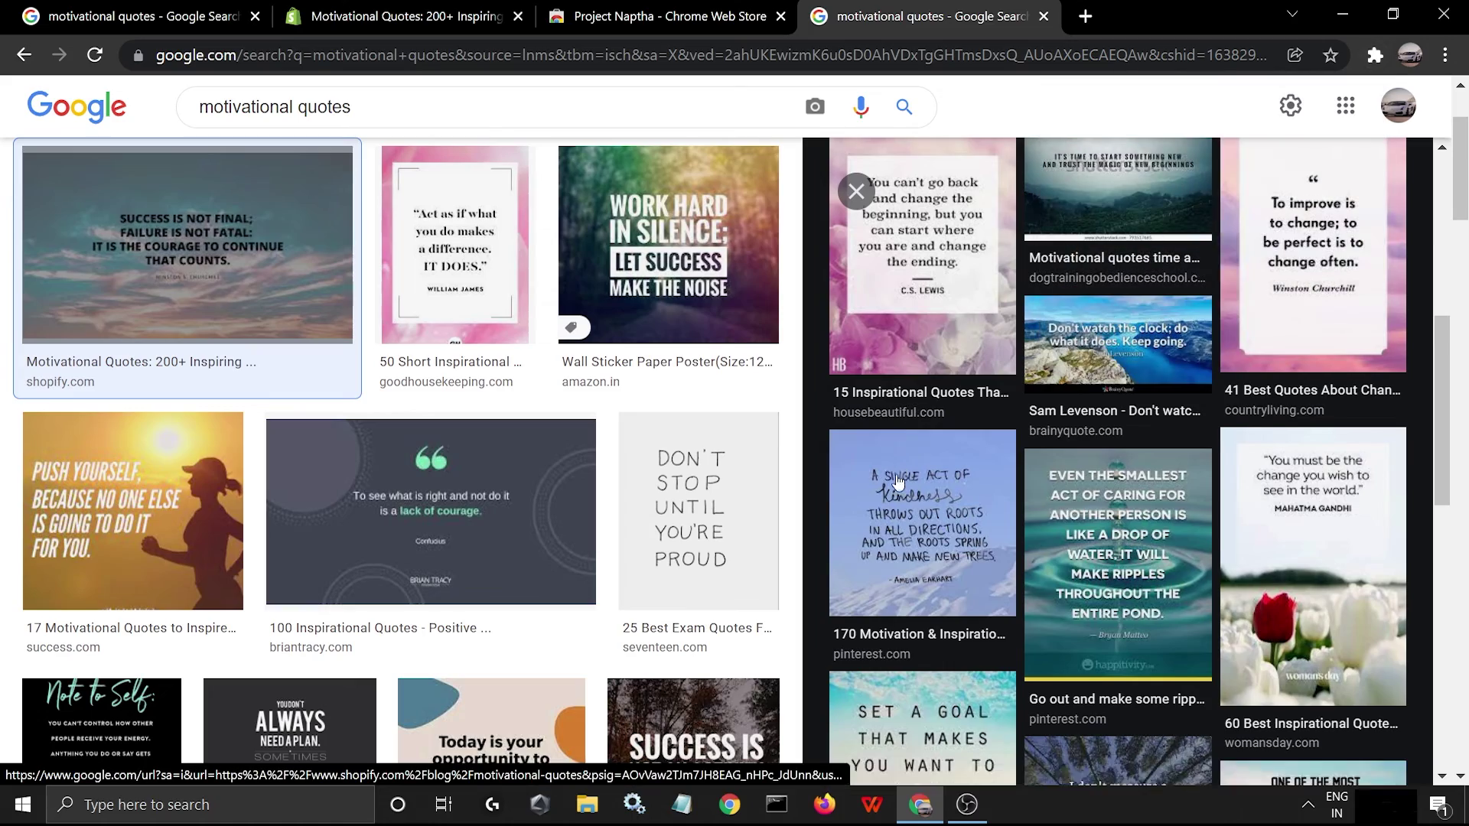
pyautogui.scroll(-3, 932, 639)
pyautogui.click(921, 804)
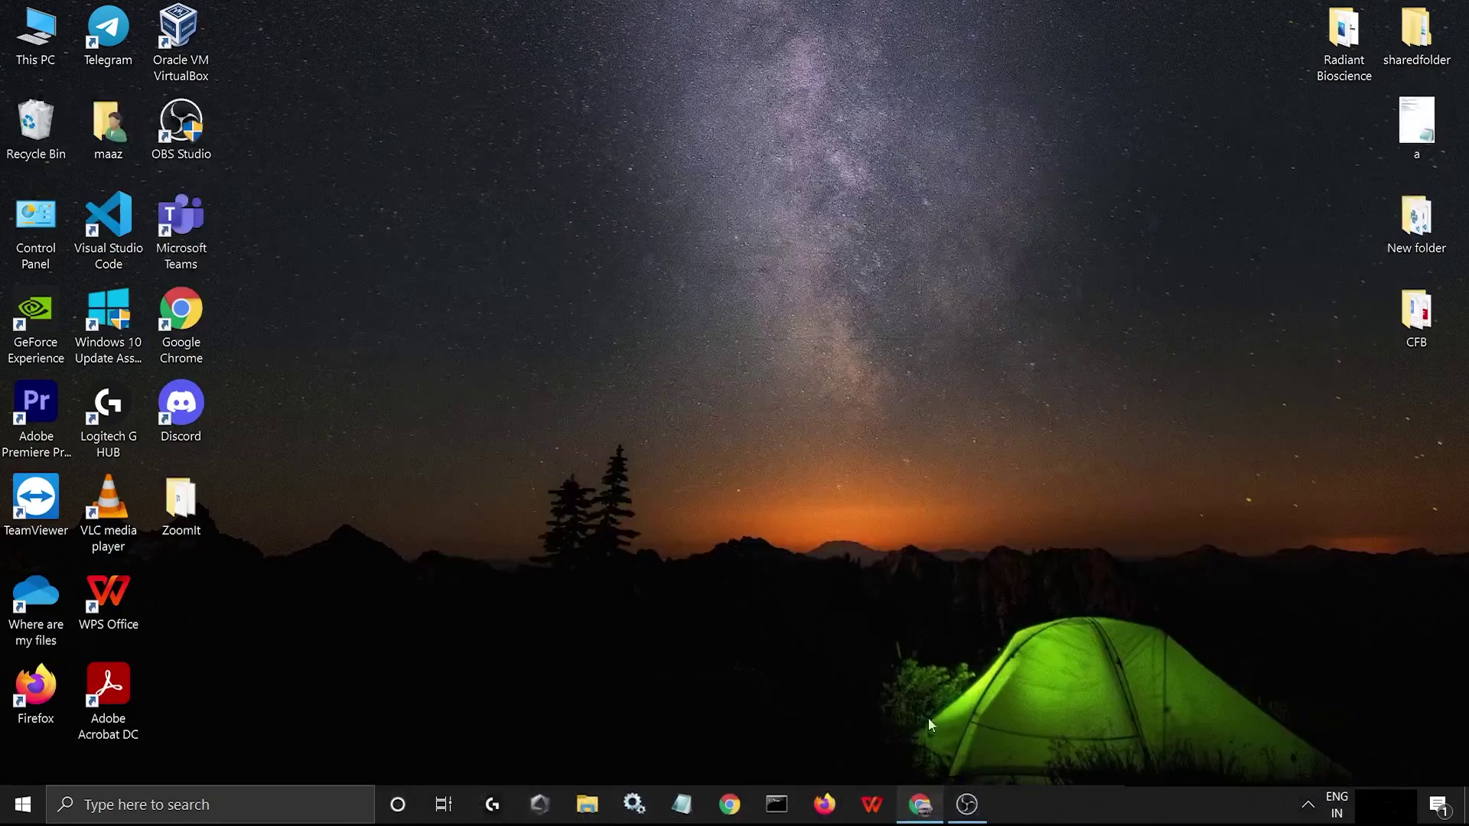
pyautogui.press('super+e')
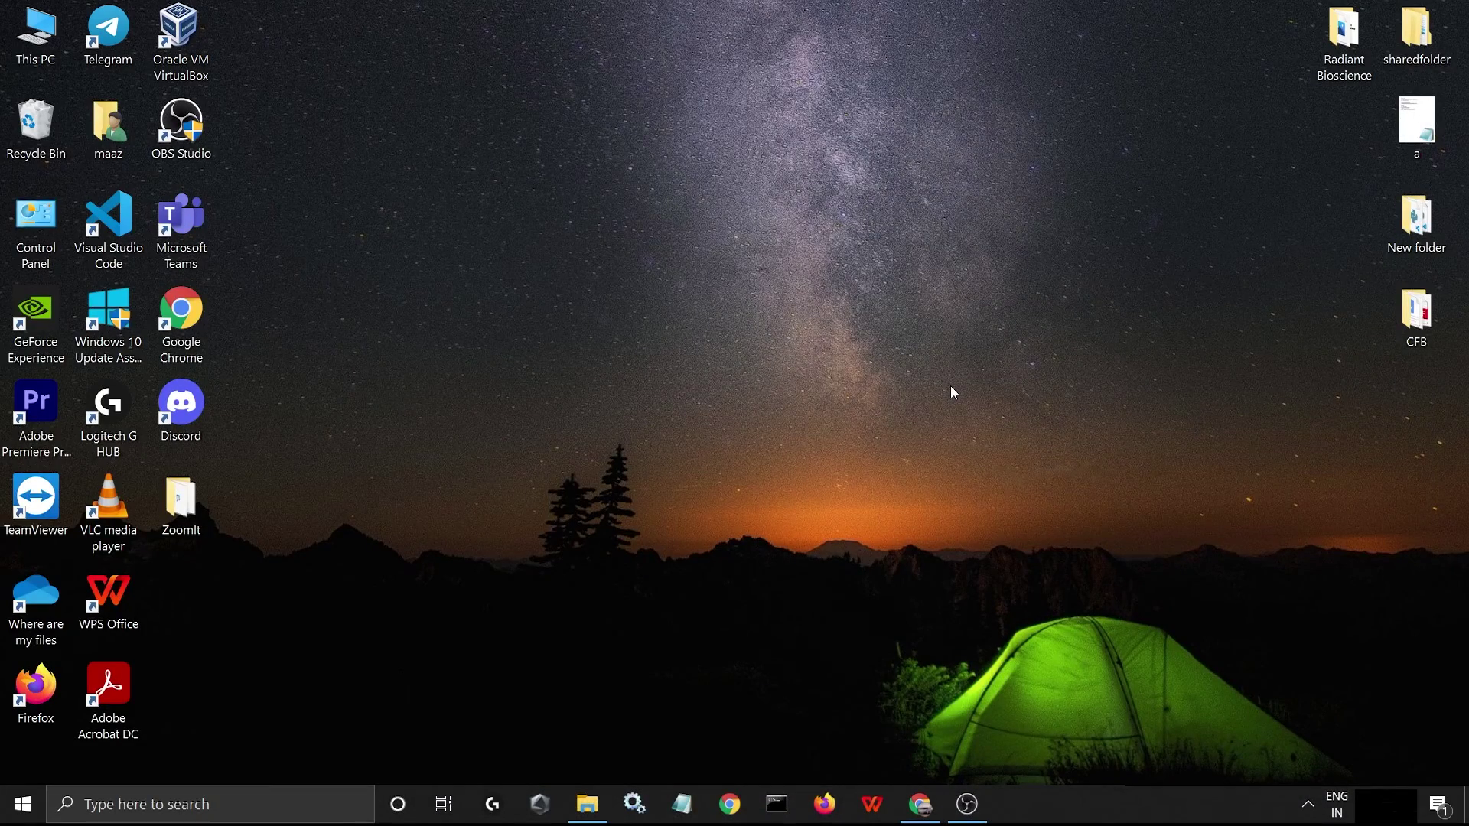